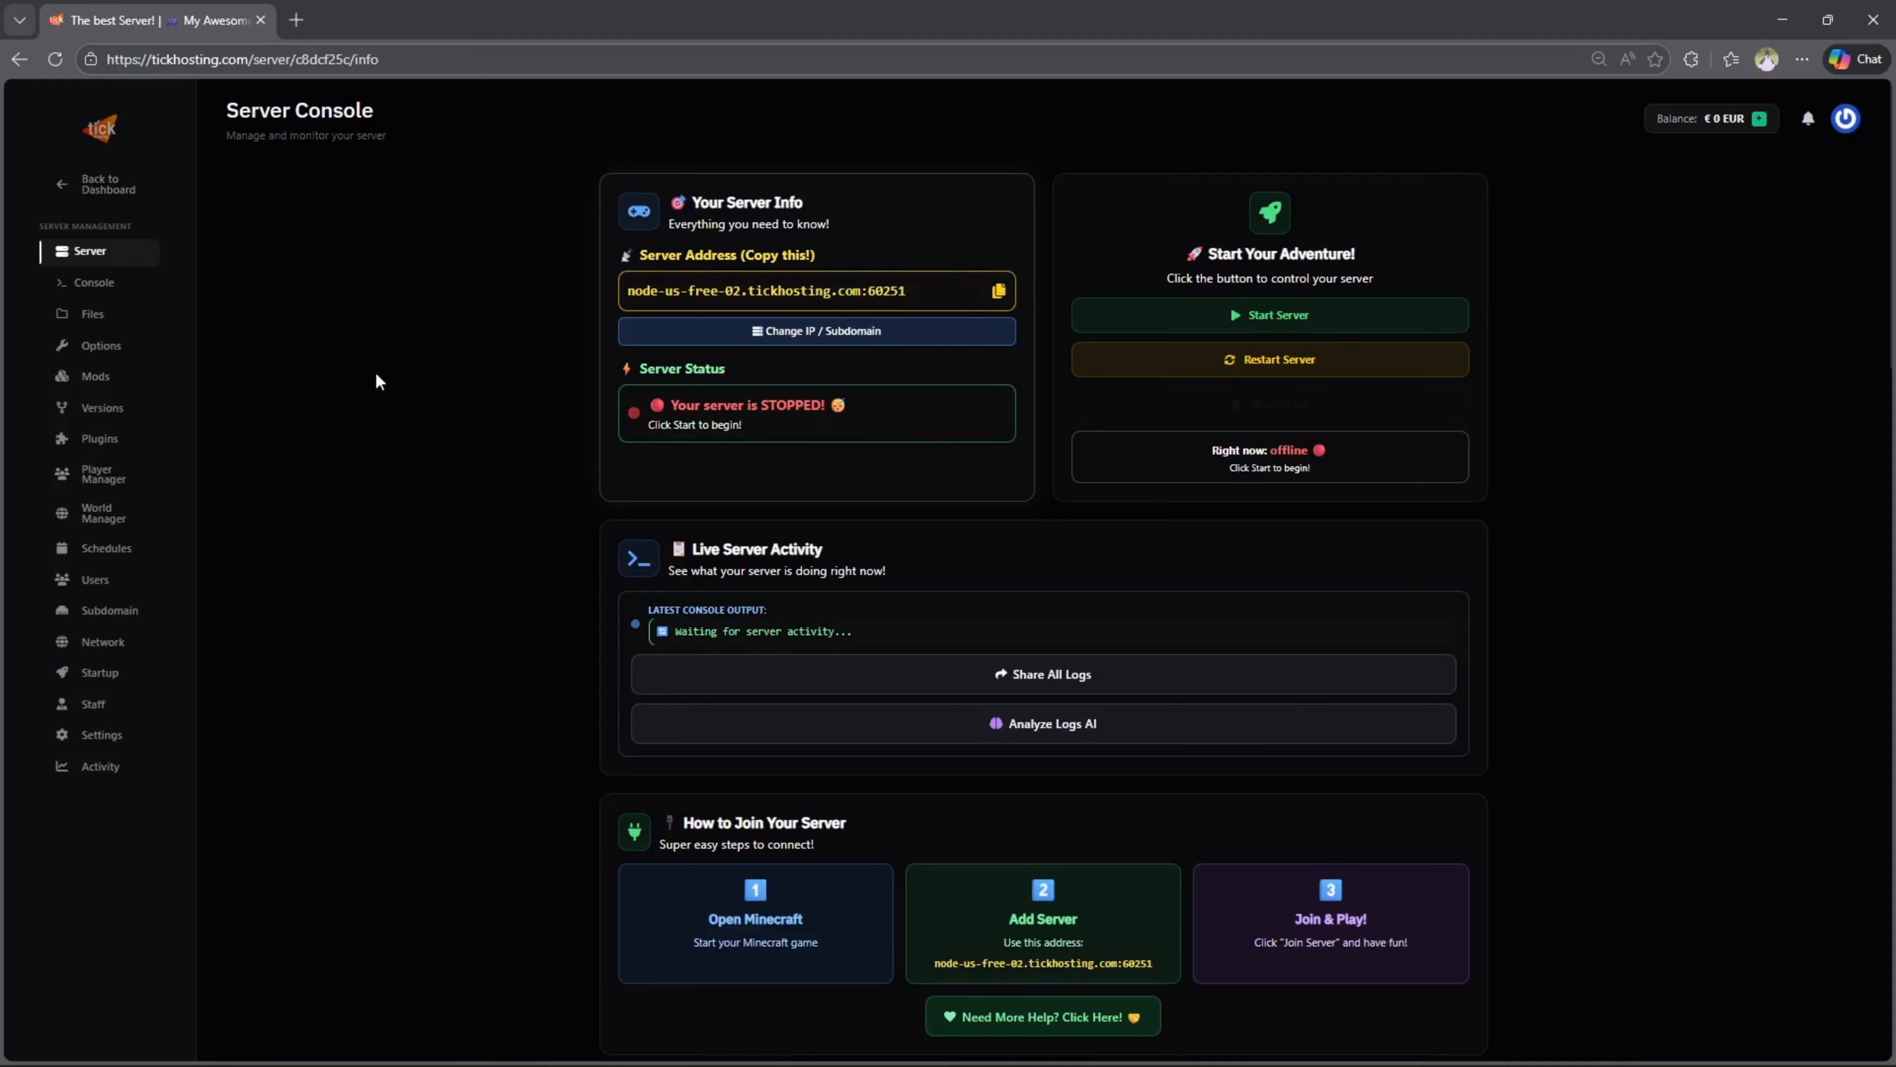
Open the server's mod catalogue and switch the mod source to Modrinth
left_click(140, 415)
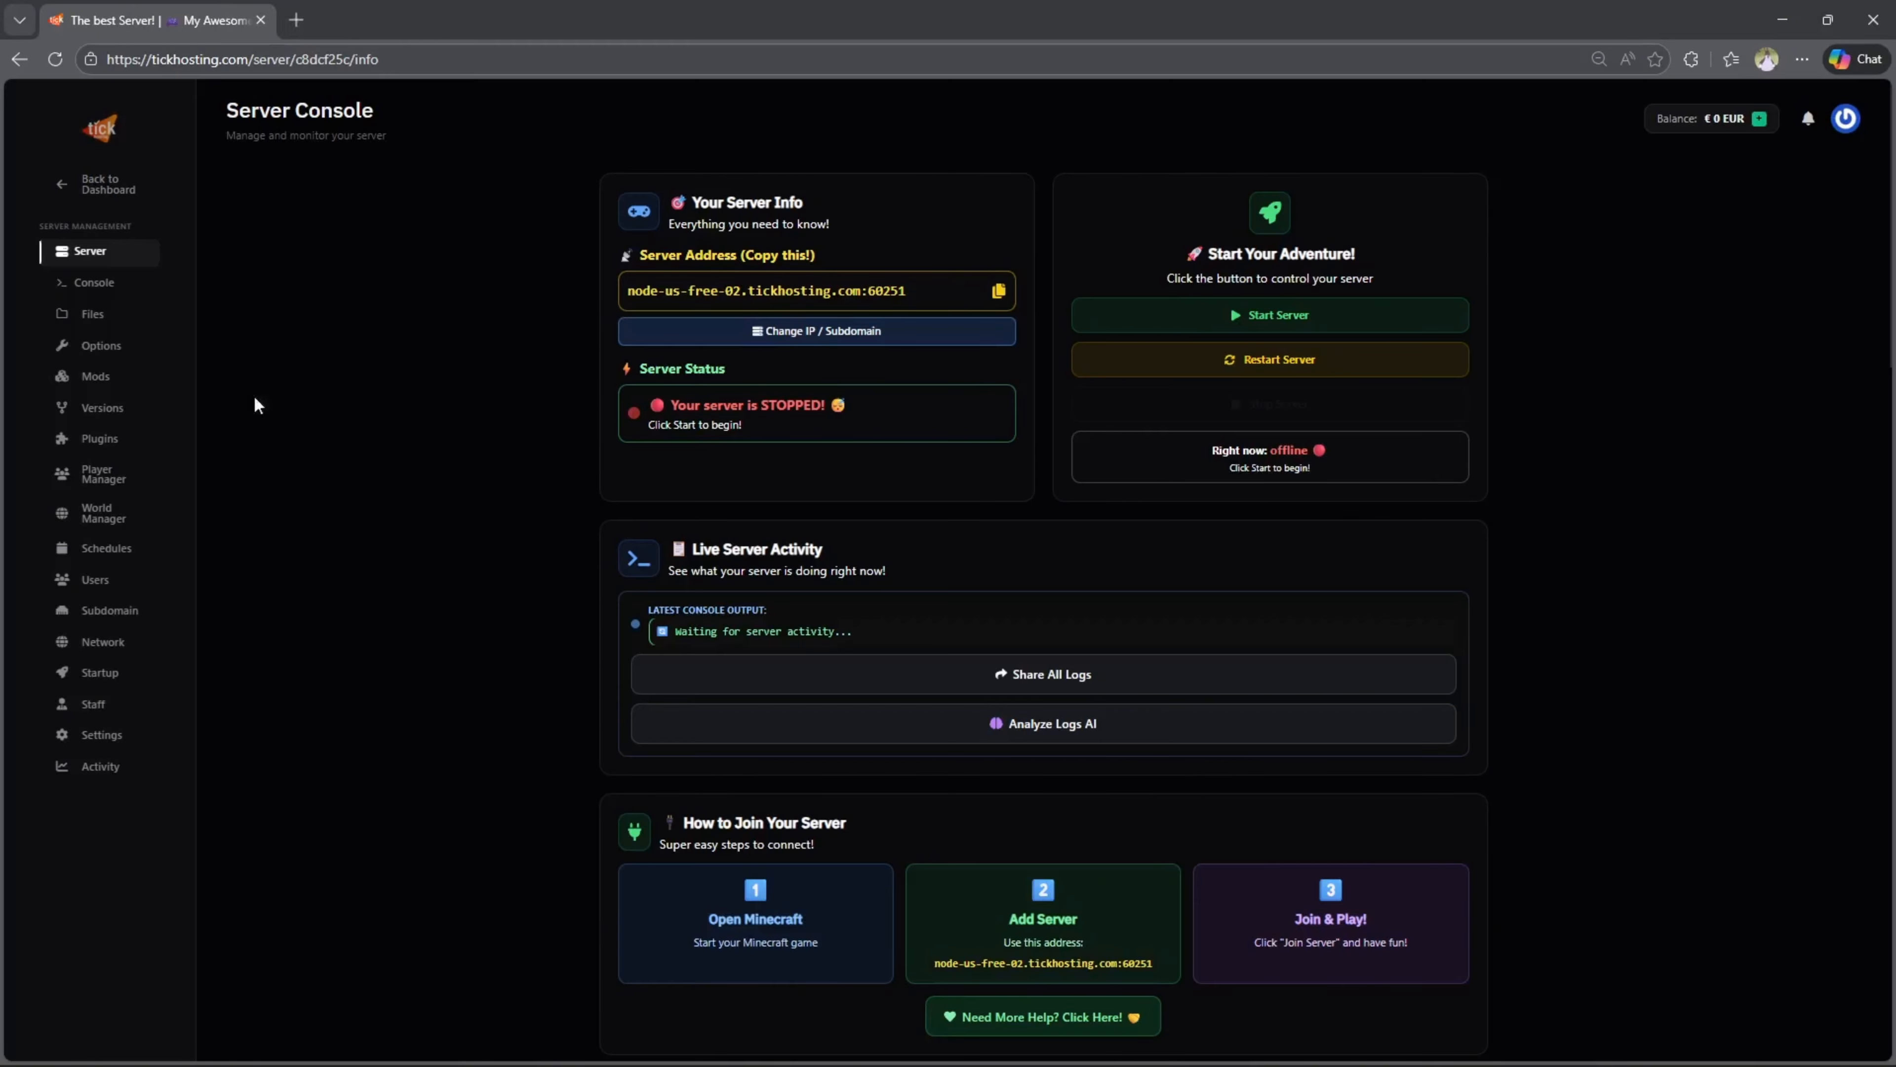
left_click(130, 378)
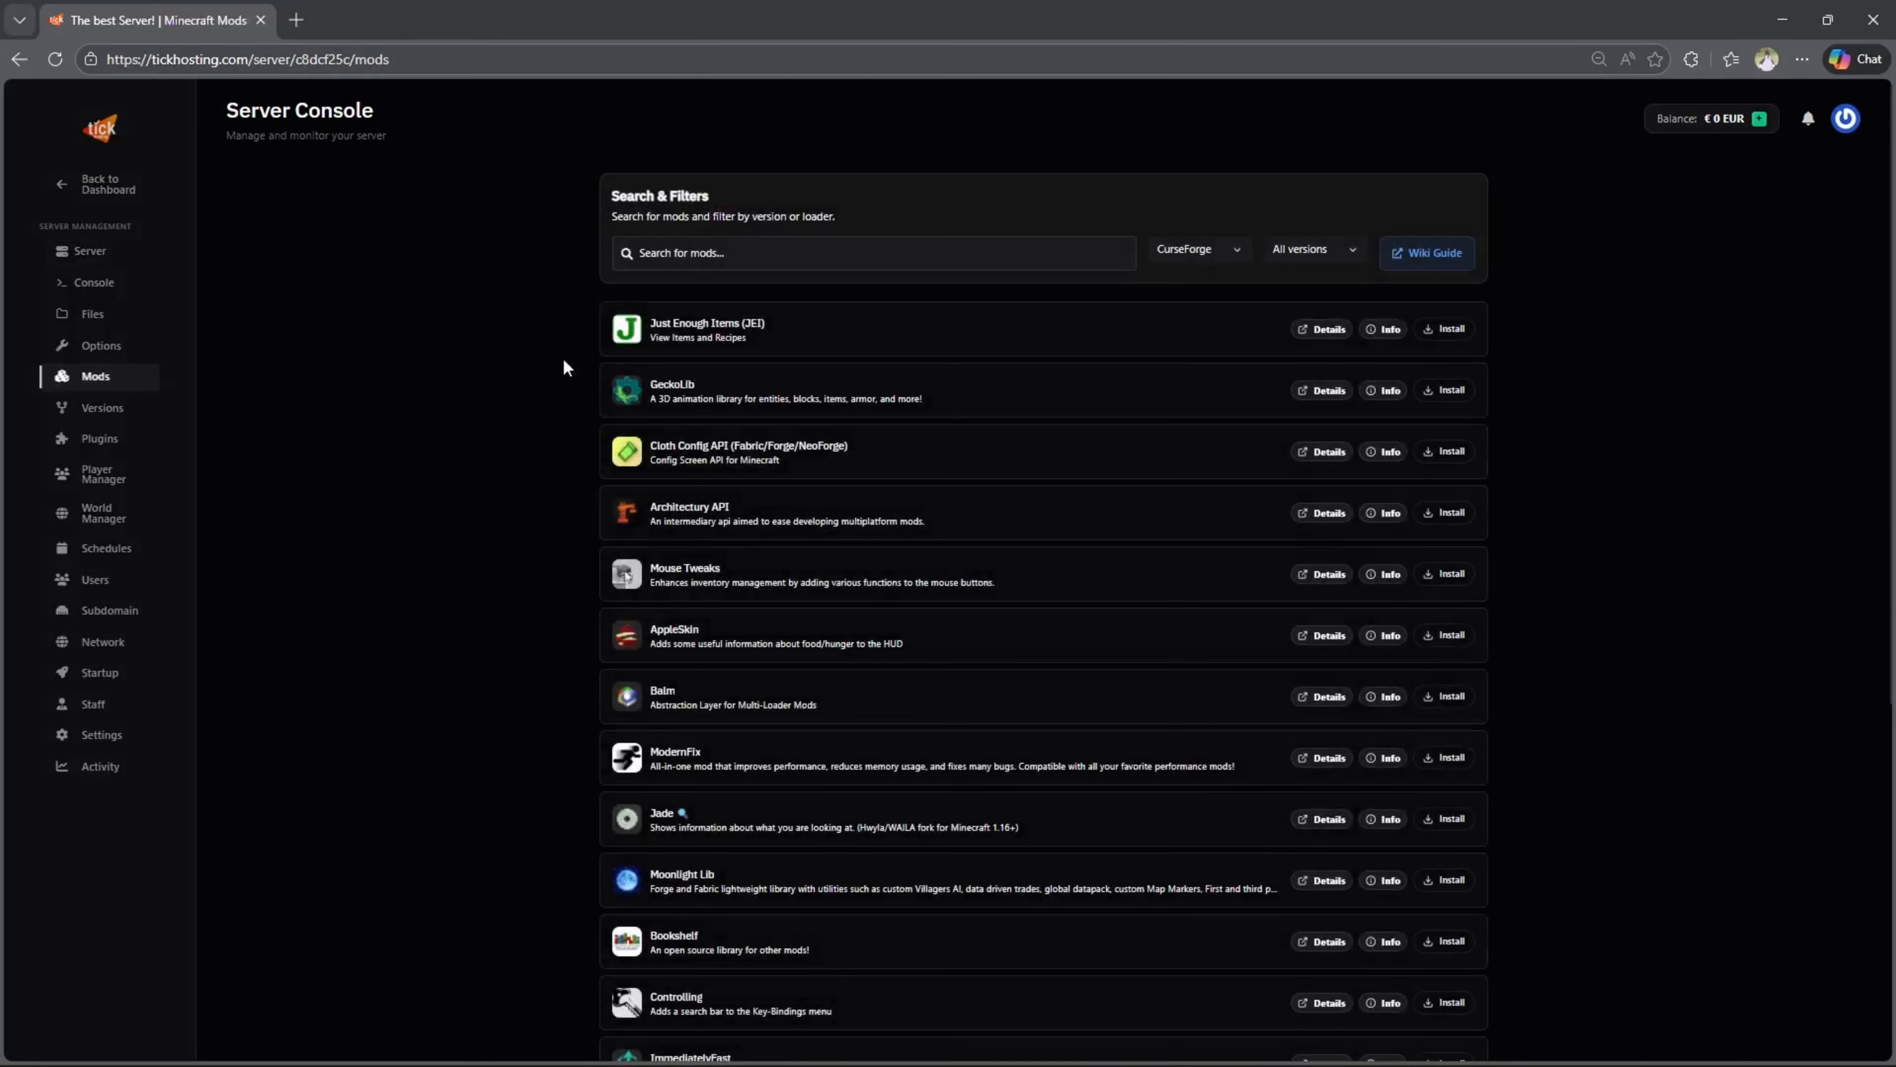
left_click(1214, 258)
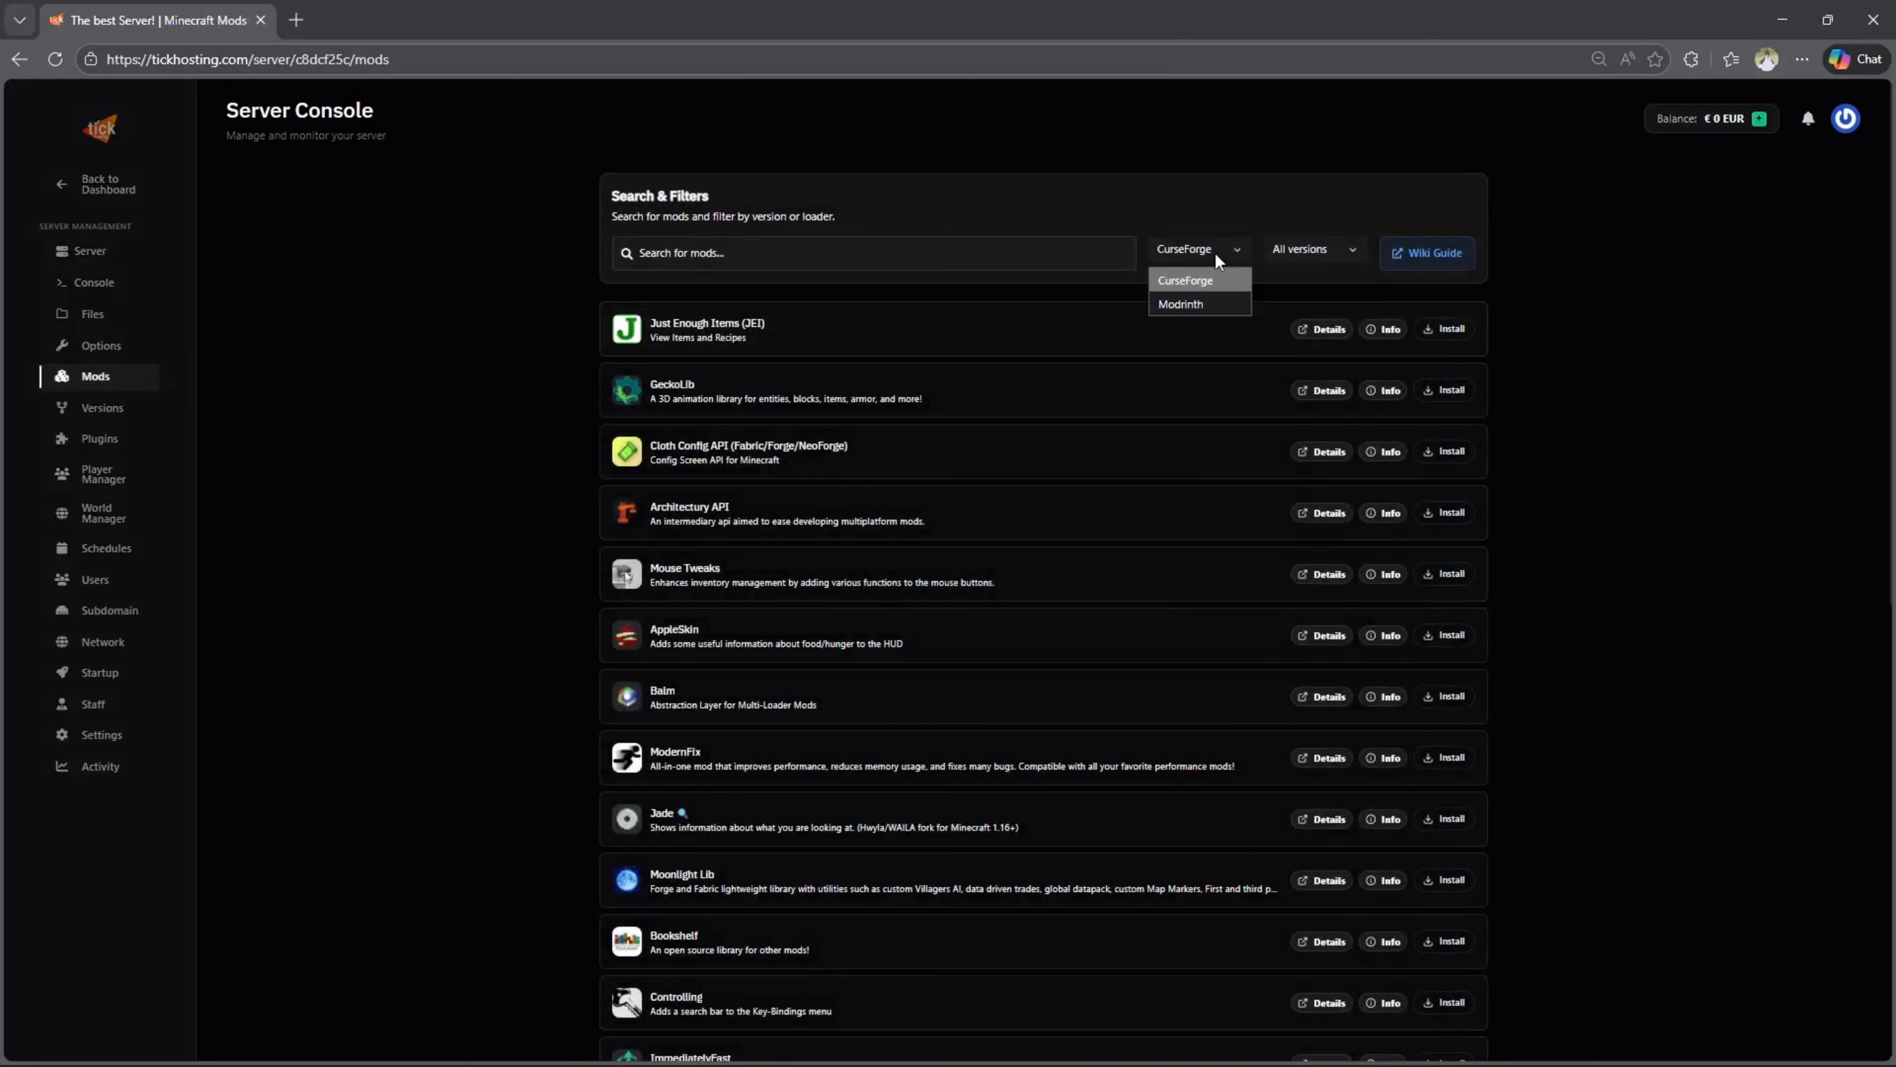
left_click(1209, 301)
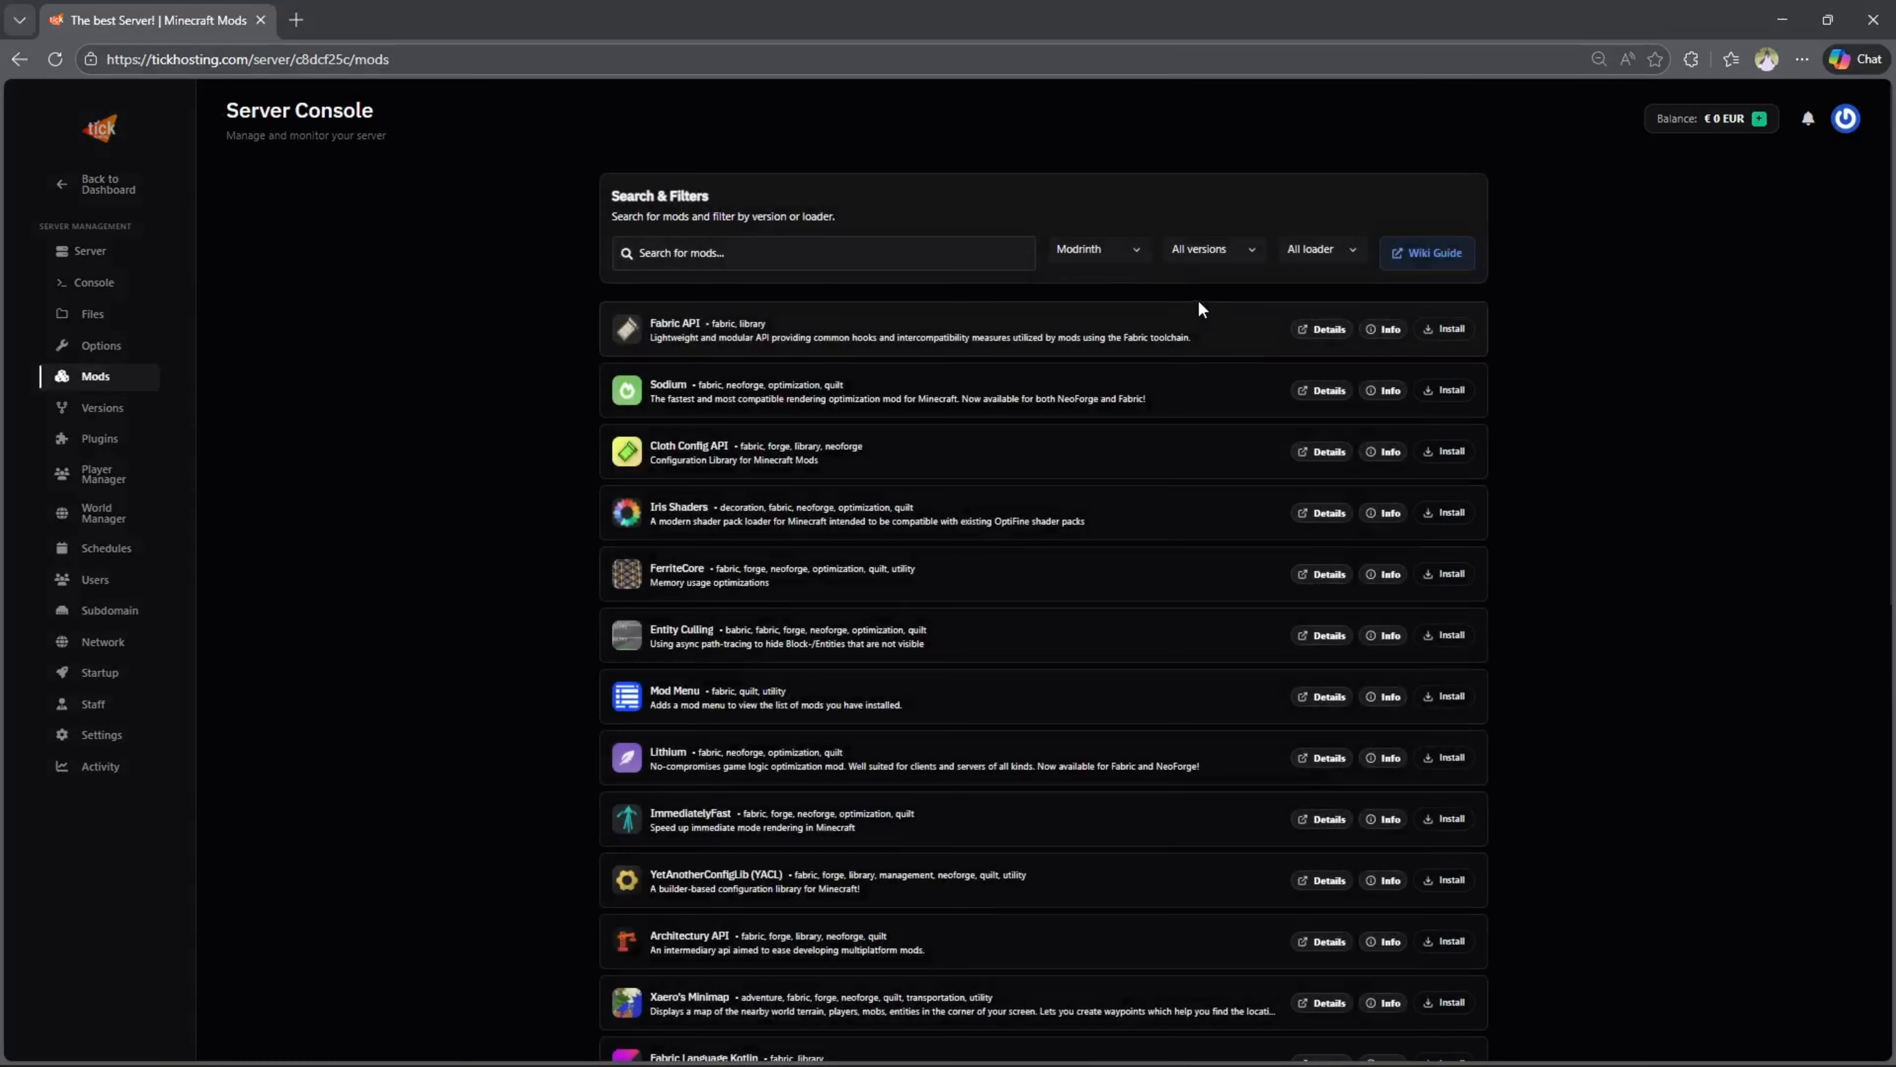
Search the mods for "Geyser" and install version Geyser-Neoforge-2.9.2-b1048 of the Geyser mod
left_click(905, 256)
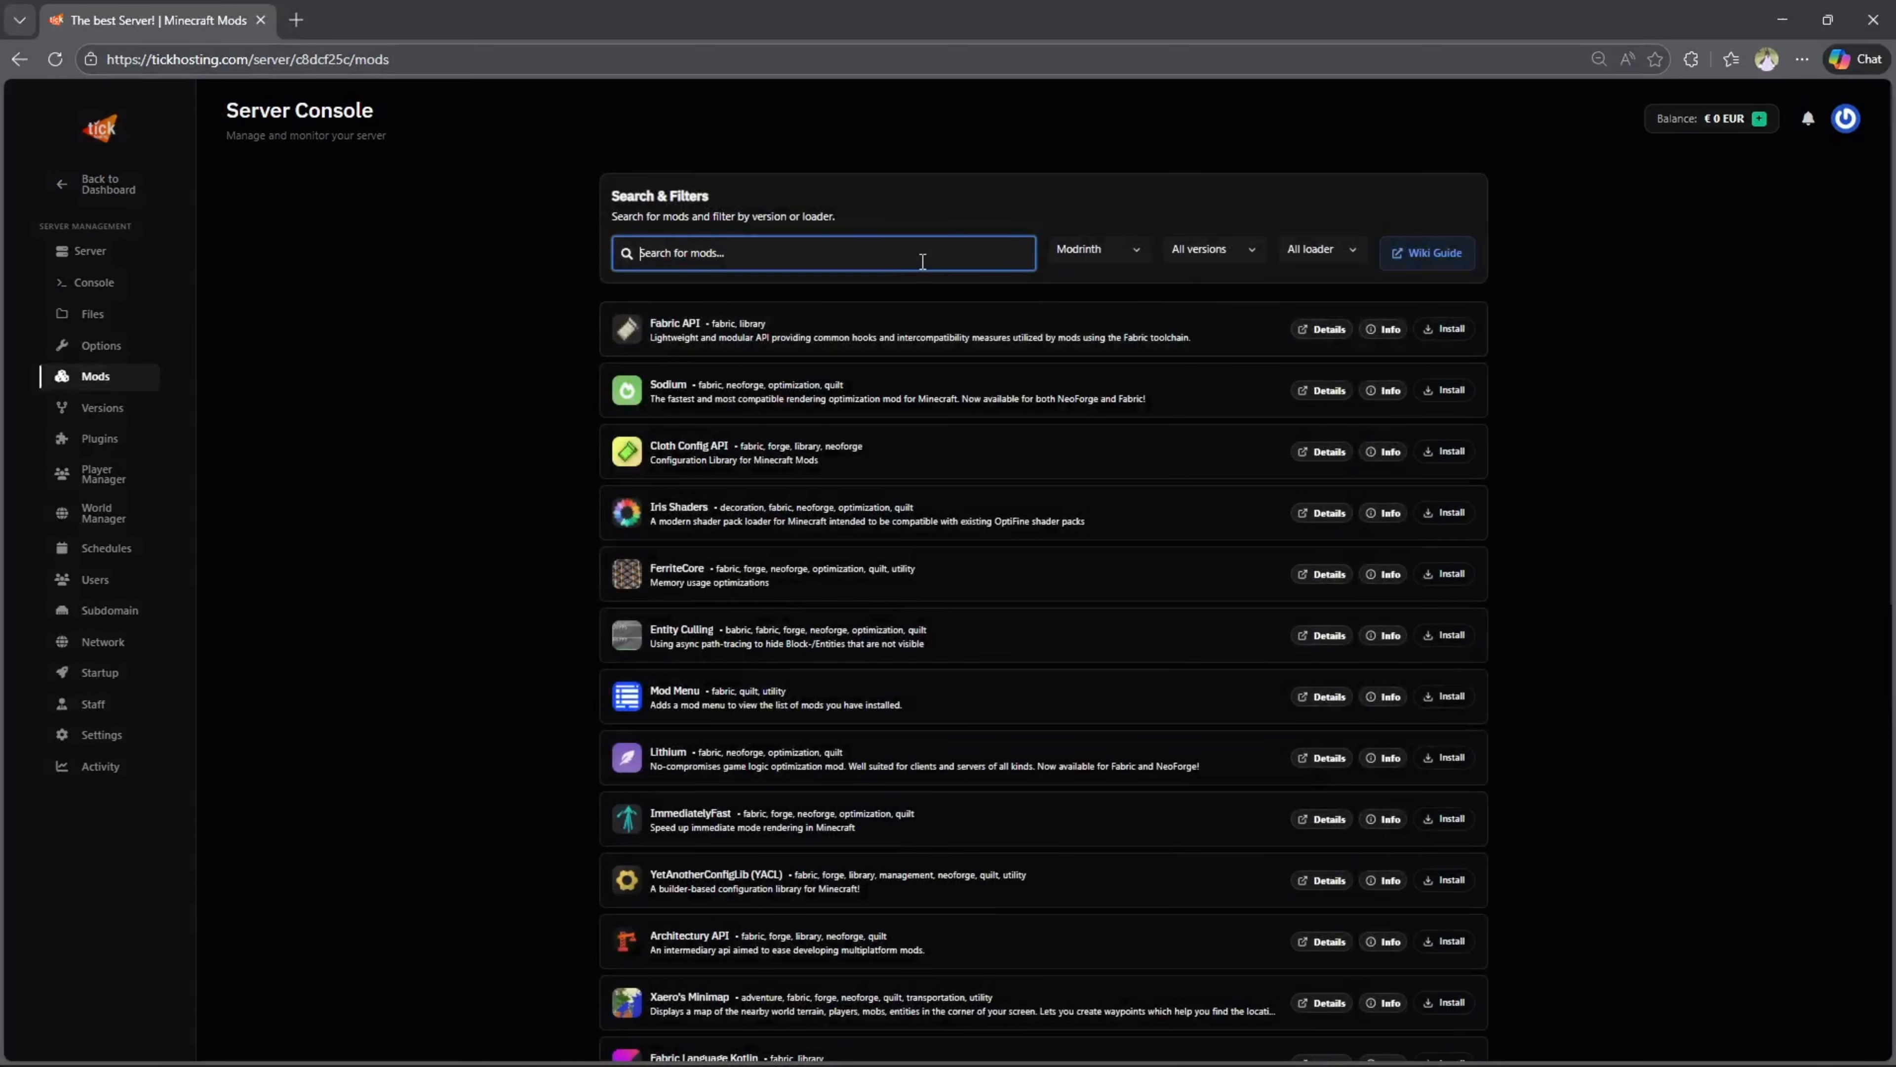
type("Geyser")
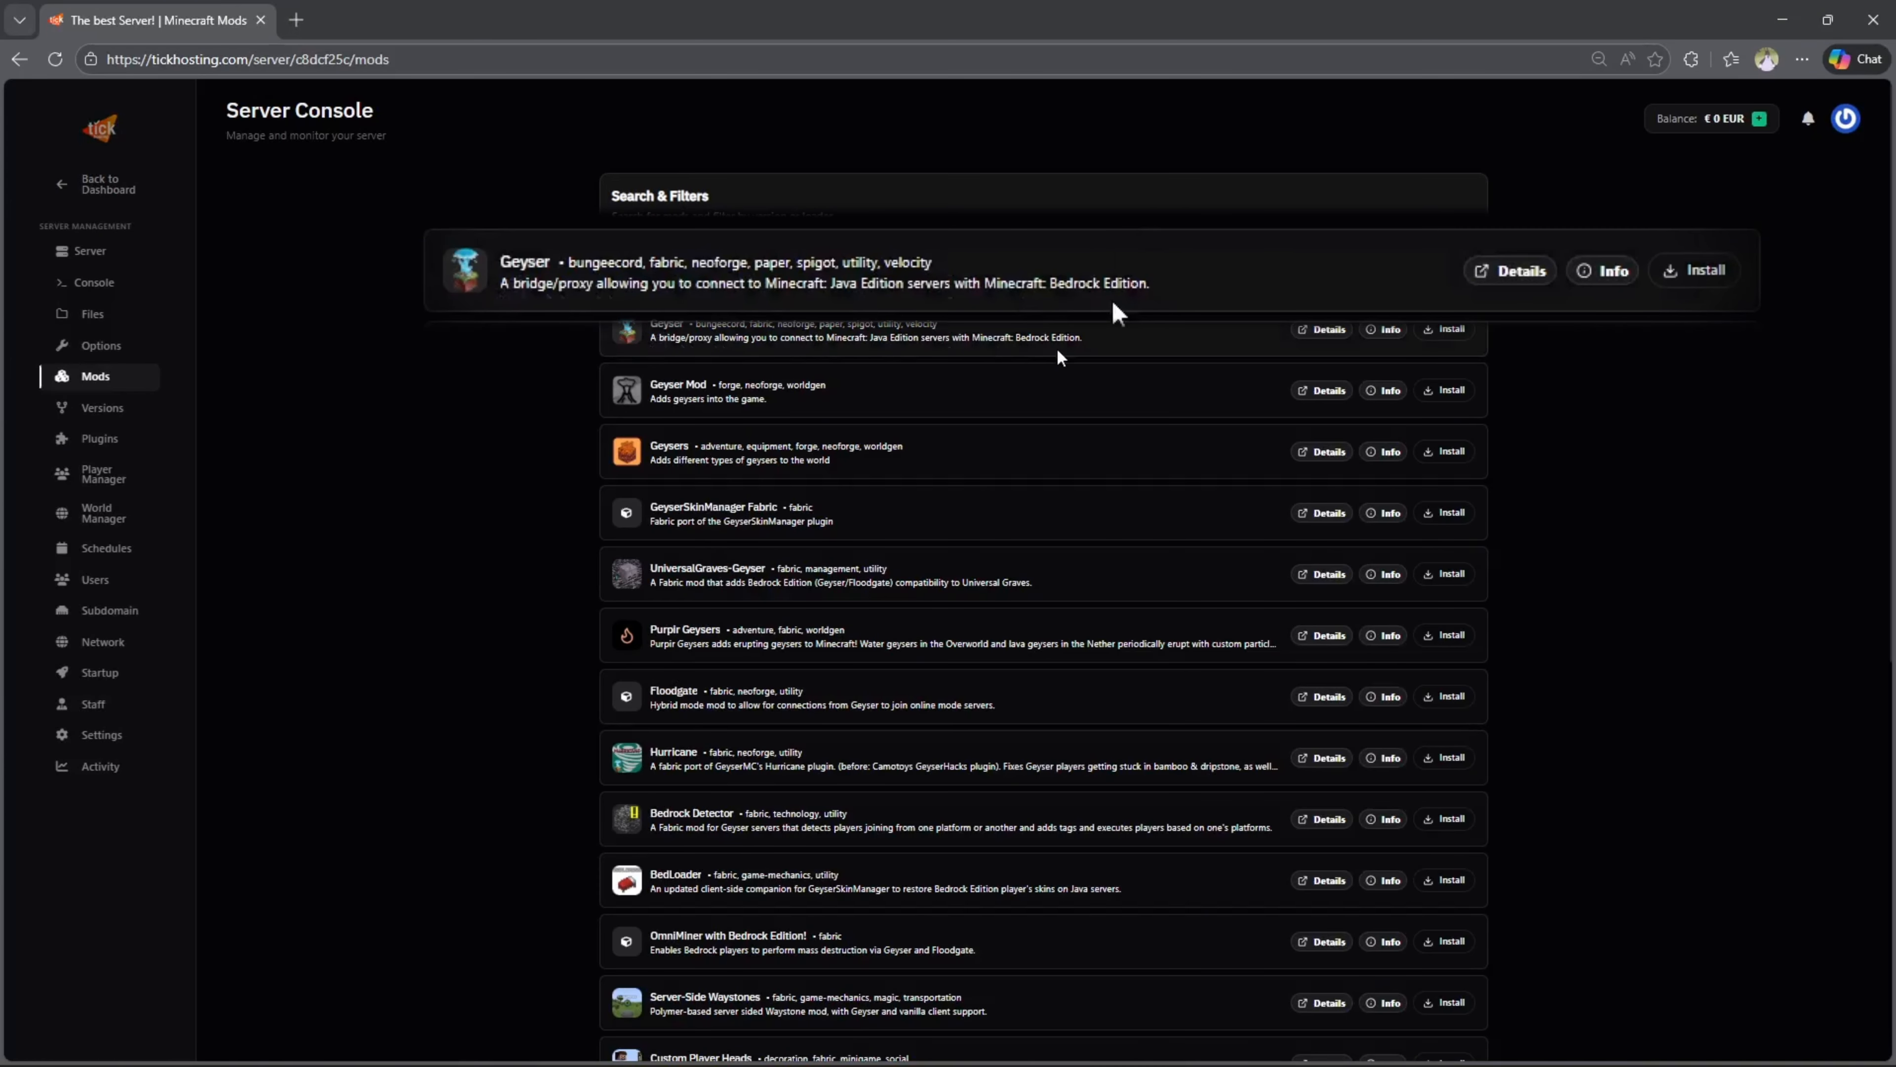
left_click(1460, 334)
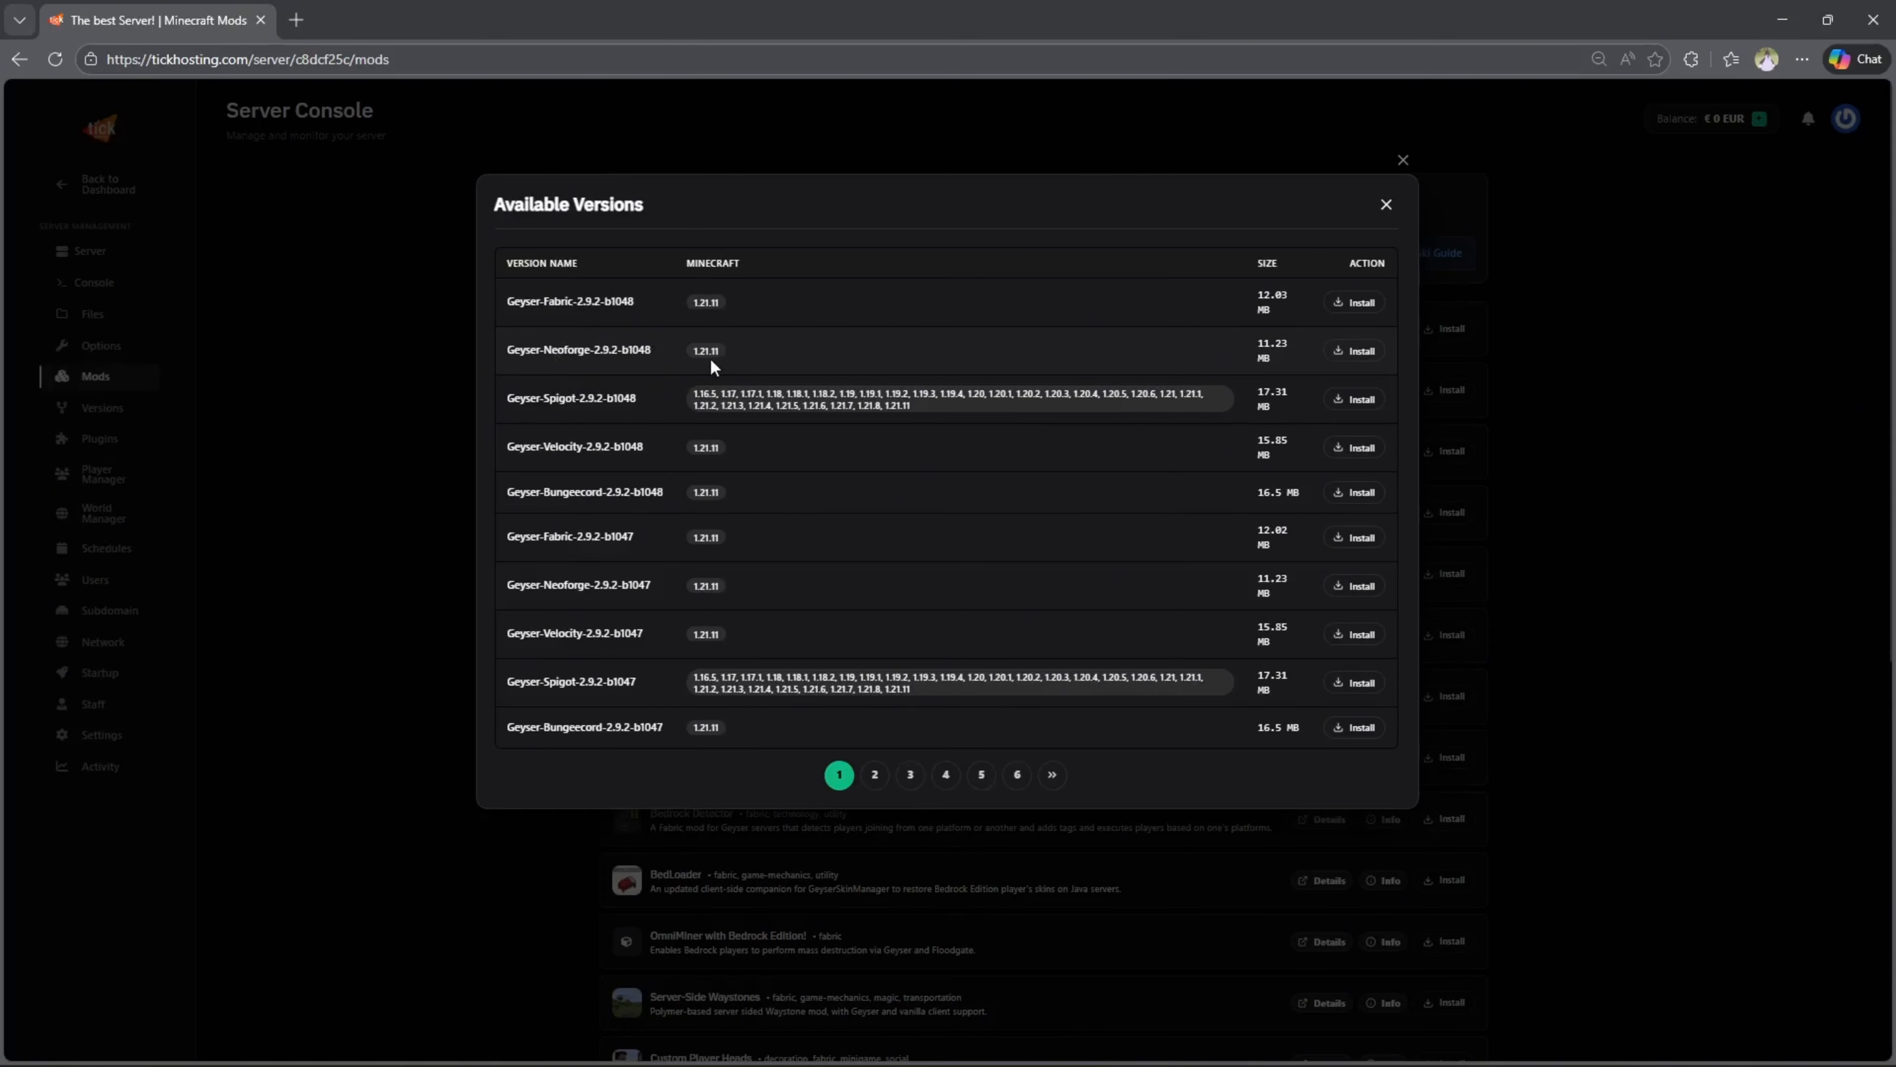
left_click(1339, 354)
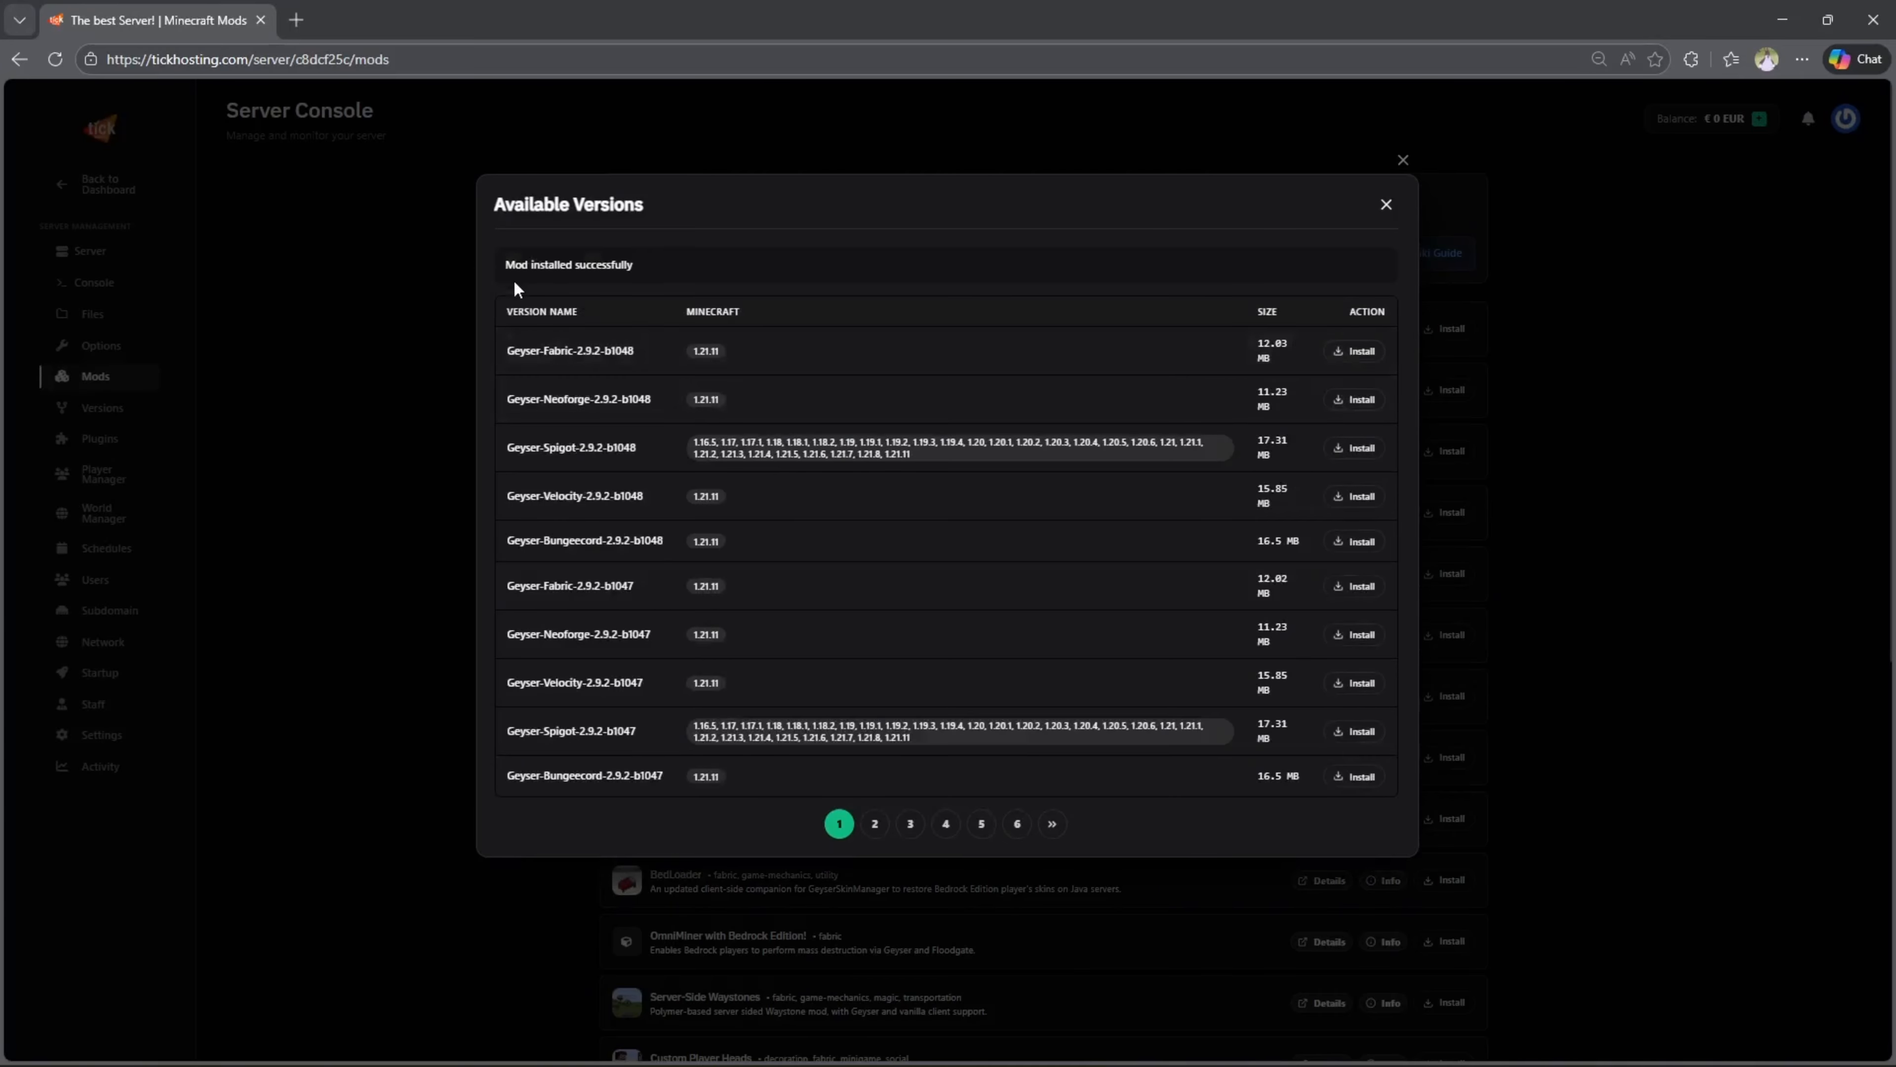
left_click(1386, 205)
Search the mods for "floodgate" and install version Floodgate-Neoforge-2.2.6-b54 of the Floodgate mod
double_click(789, 251)
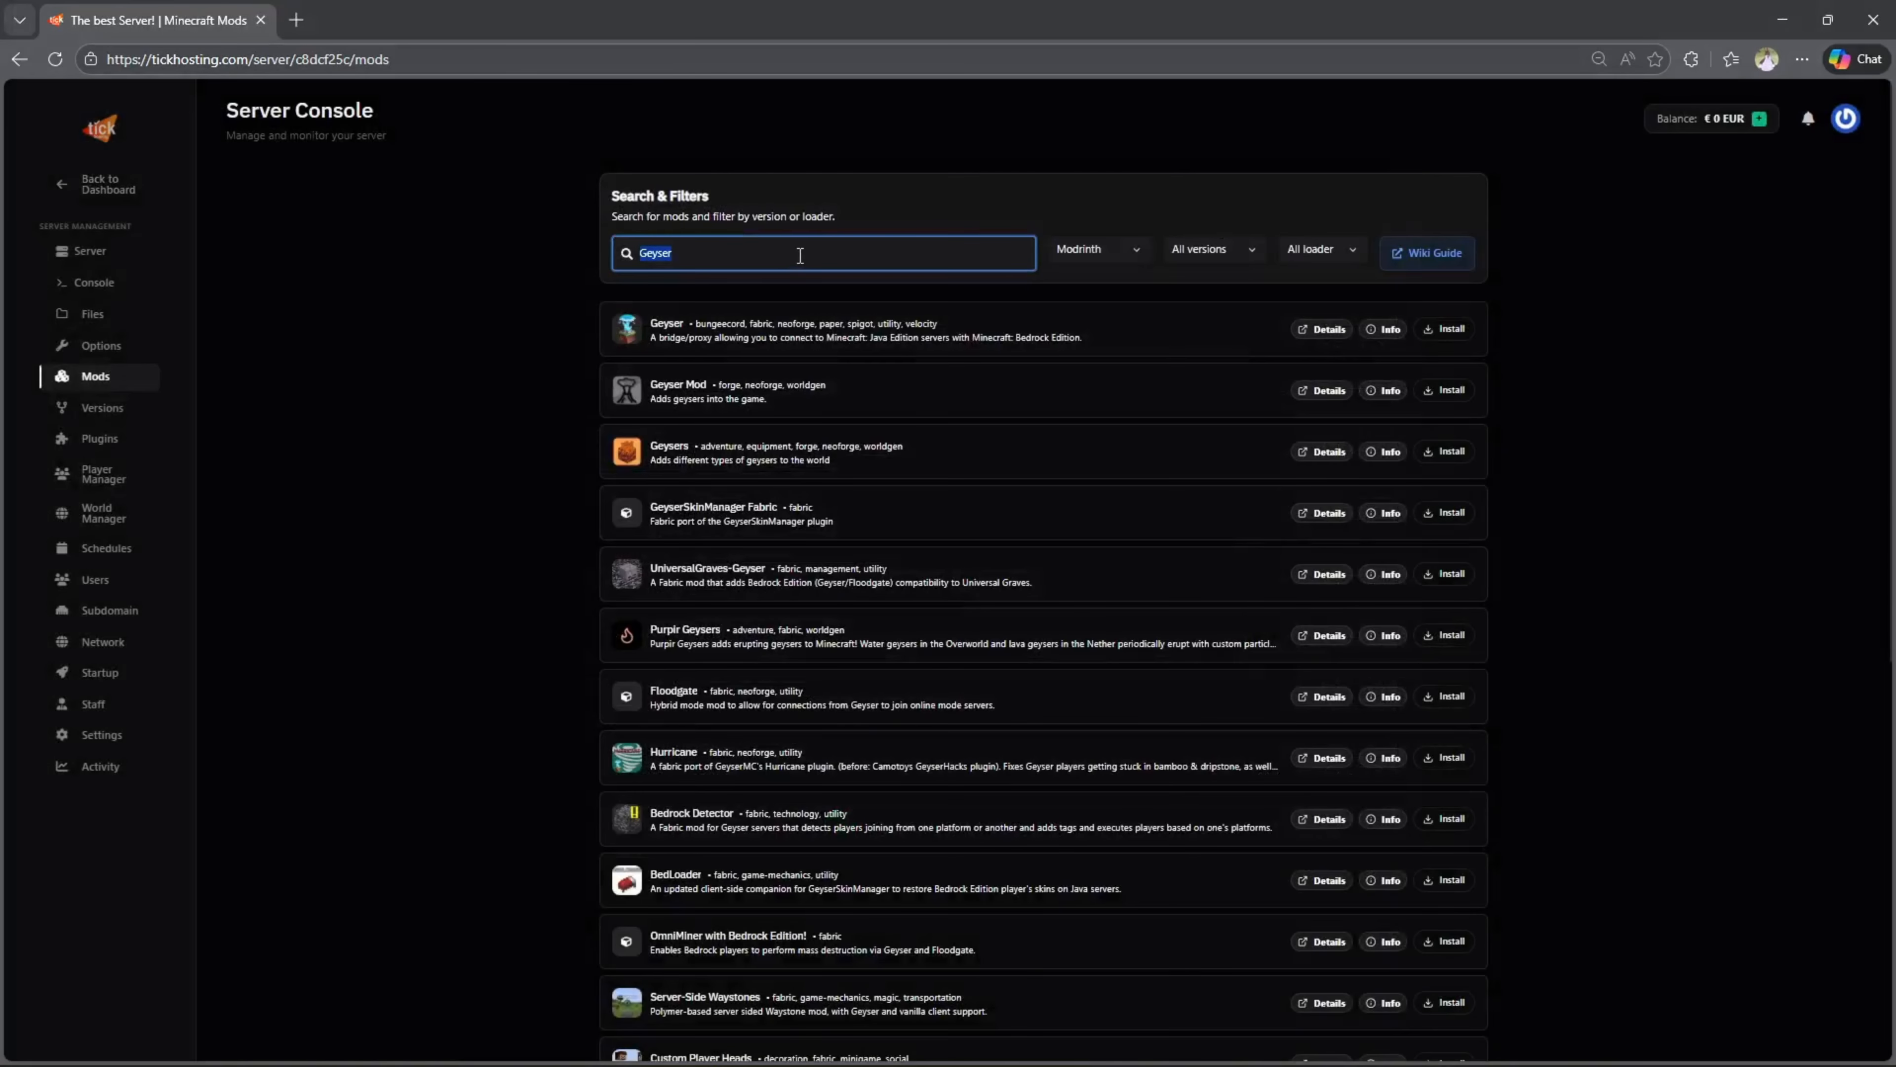
type("floodgate")
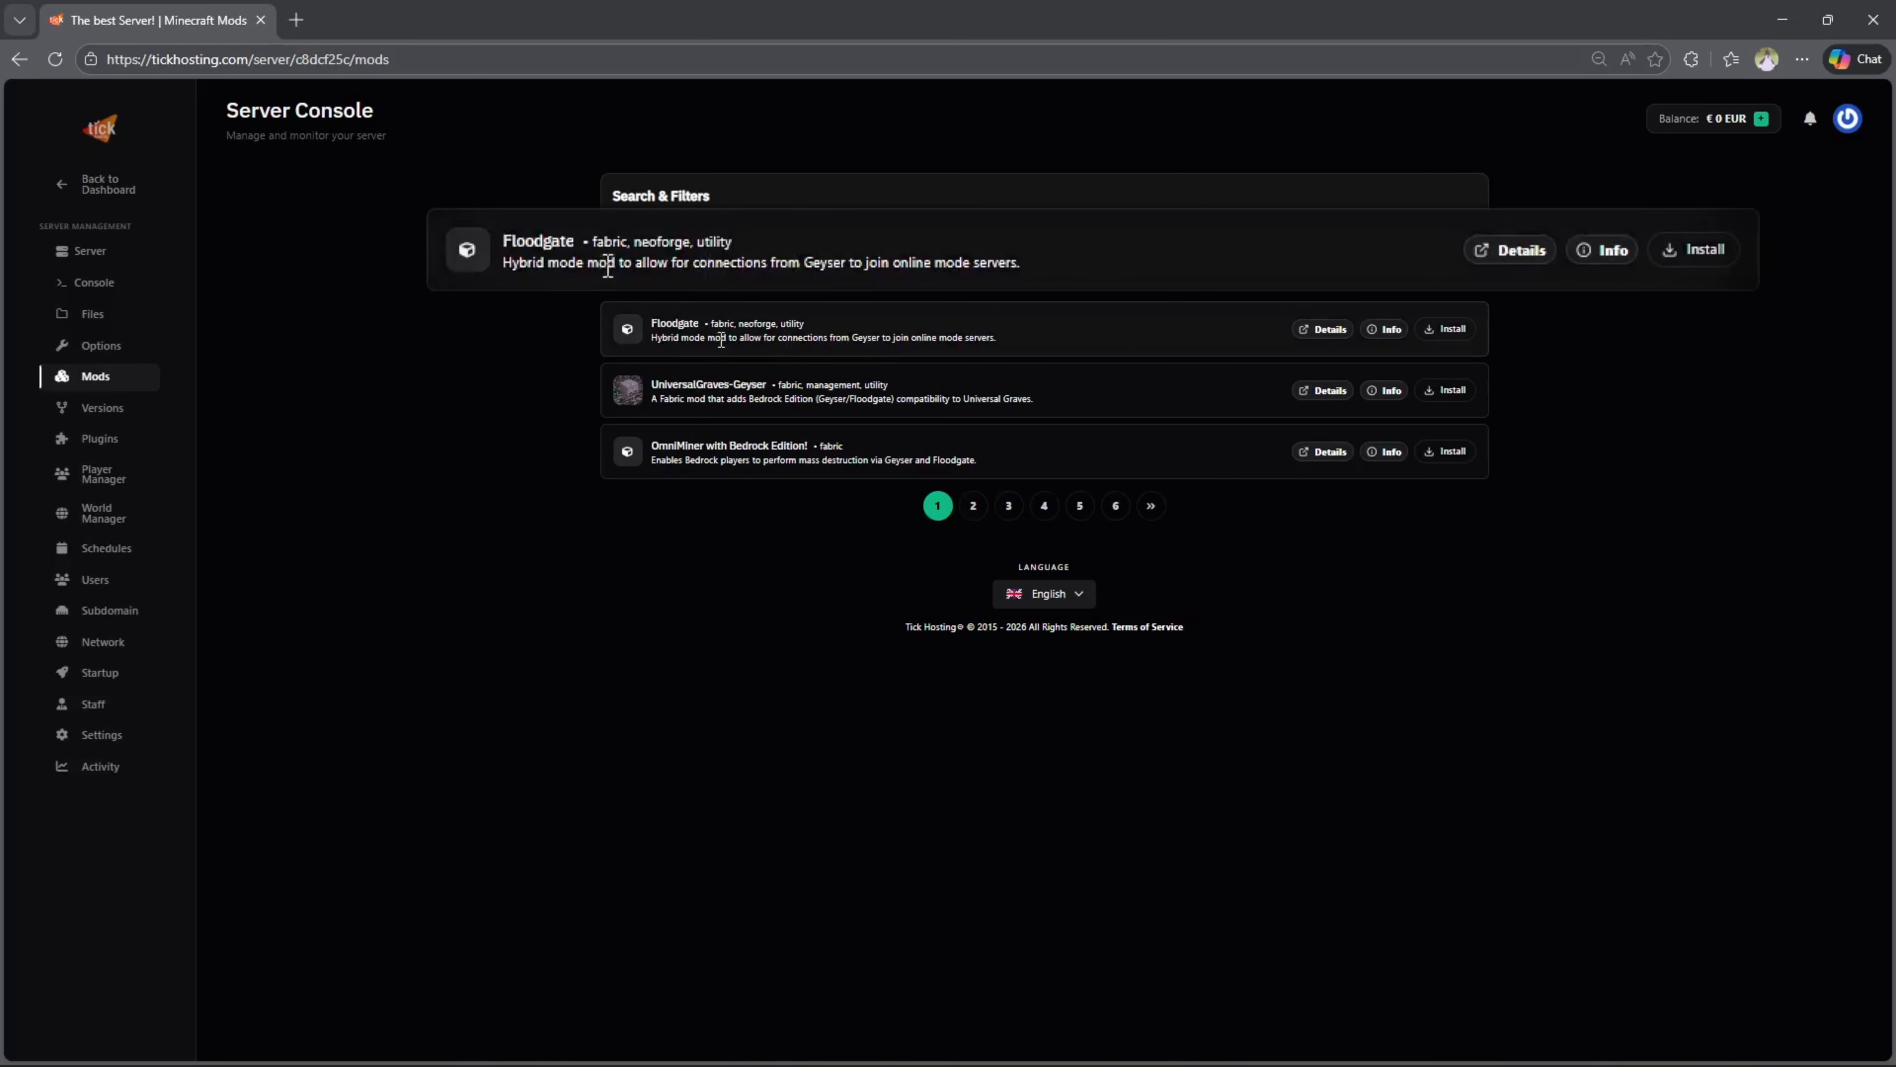
left_click(1451, 331)
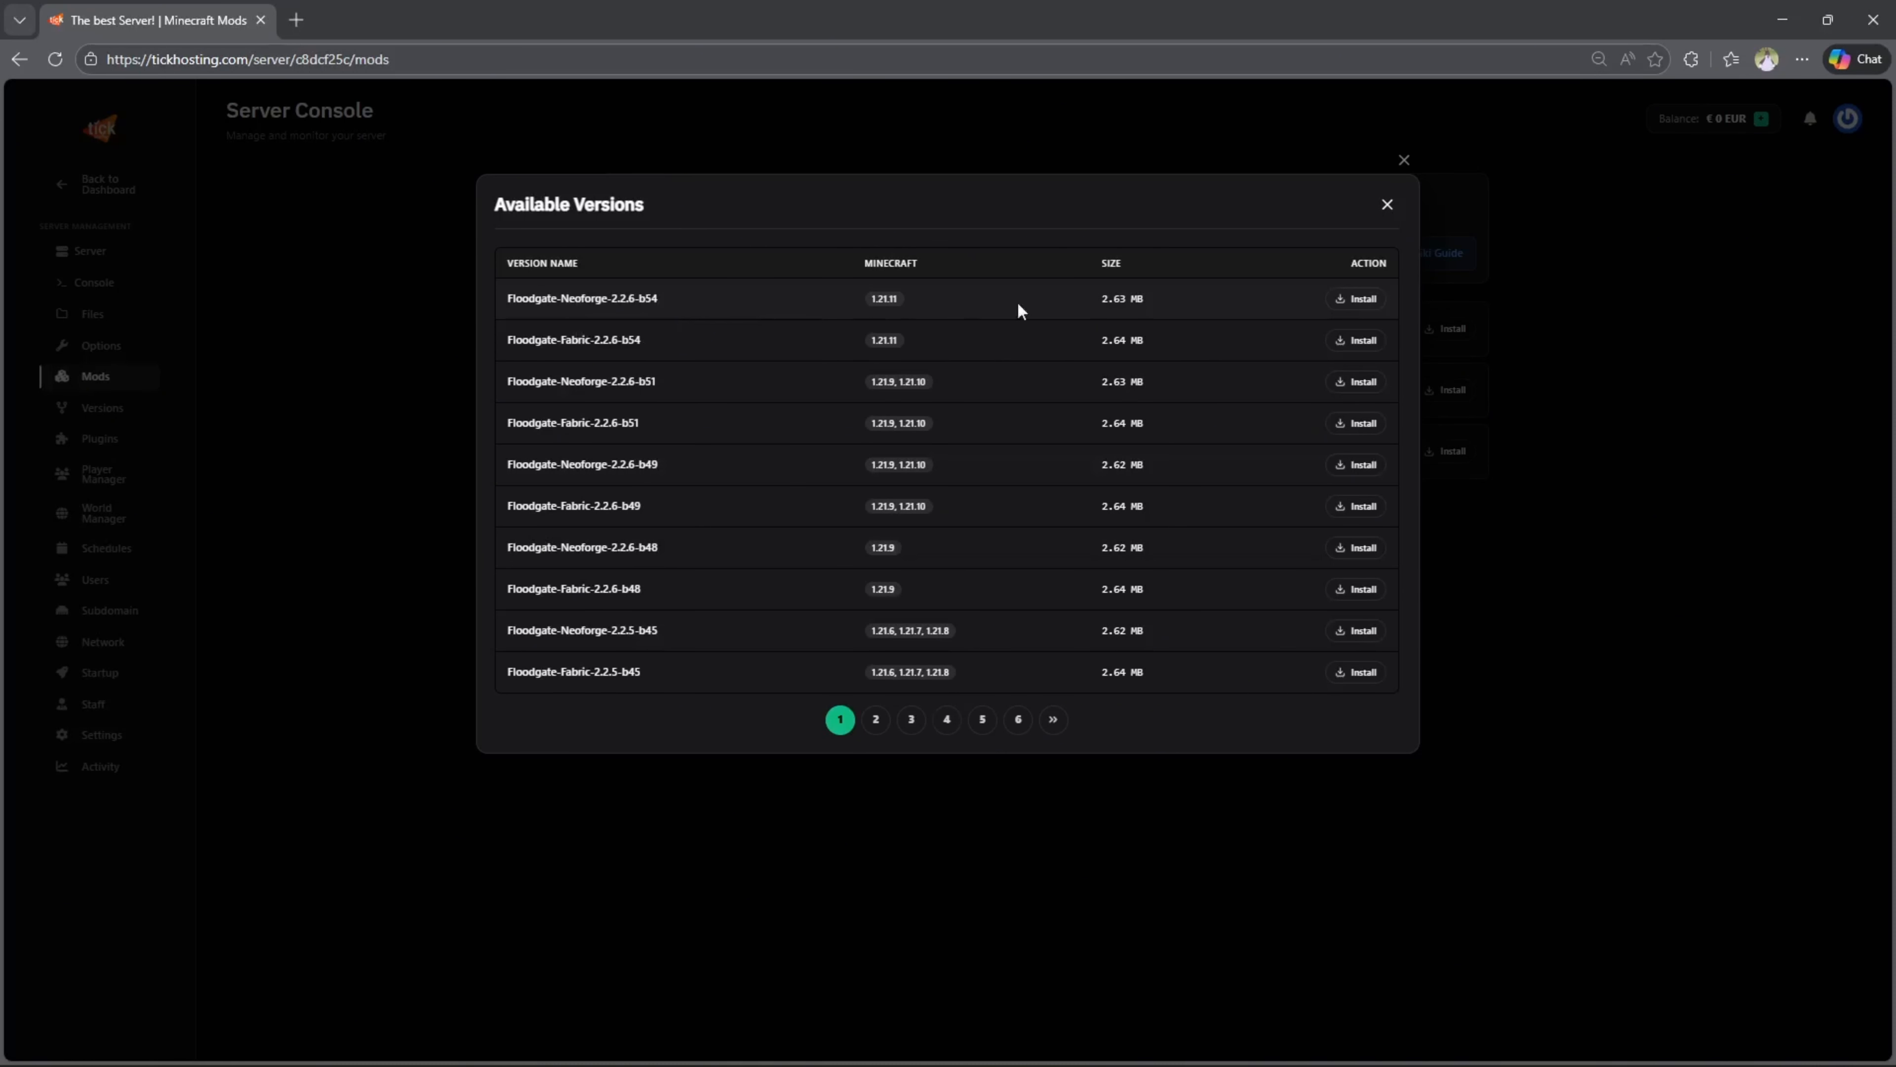
left_click(1363, 298)
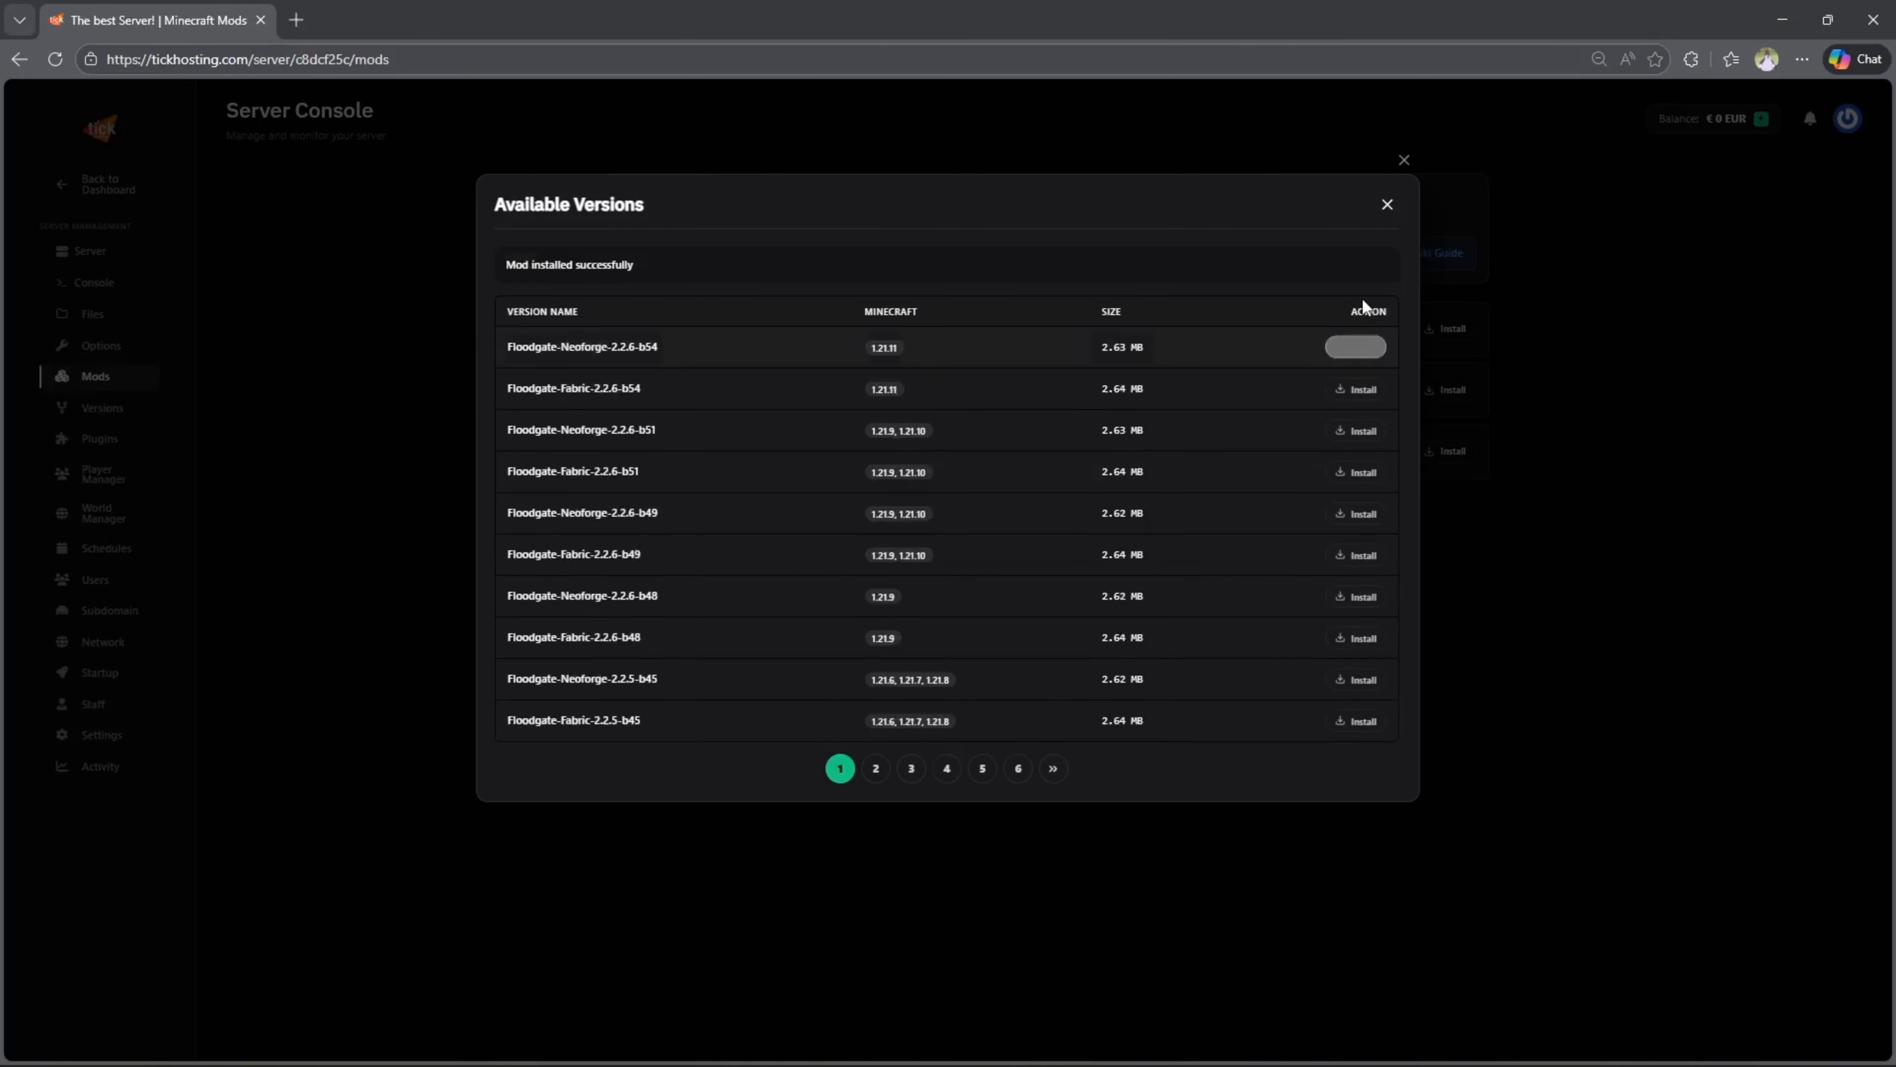
left_click(1387, 204)
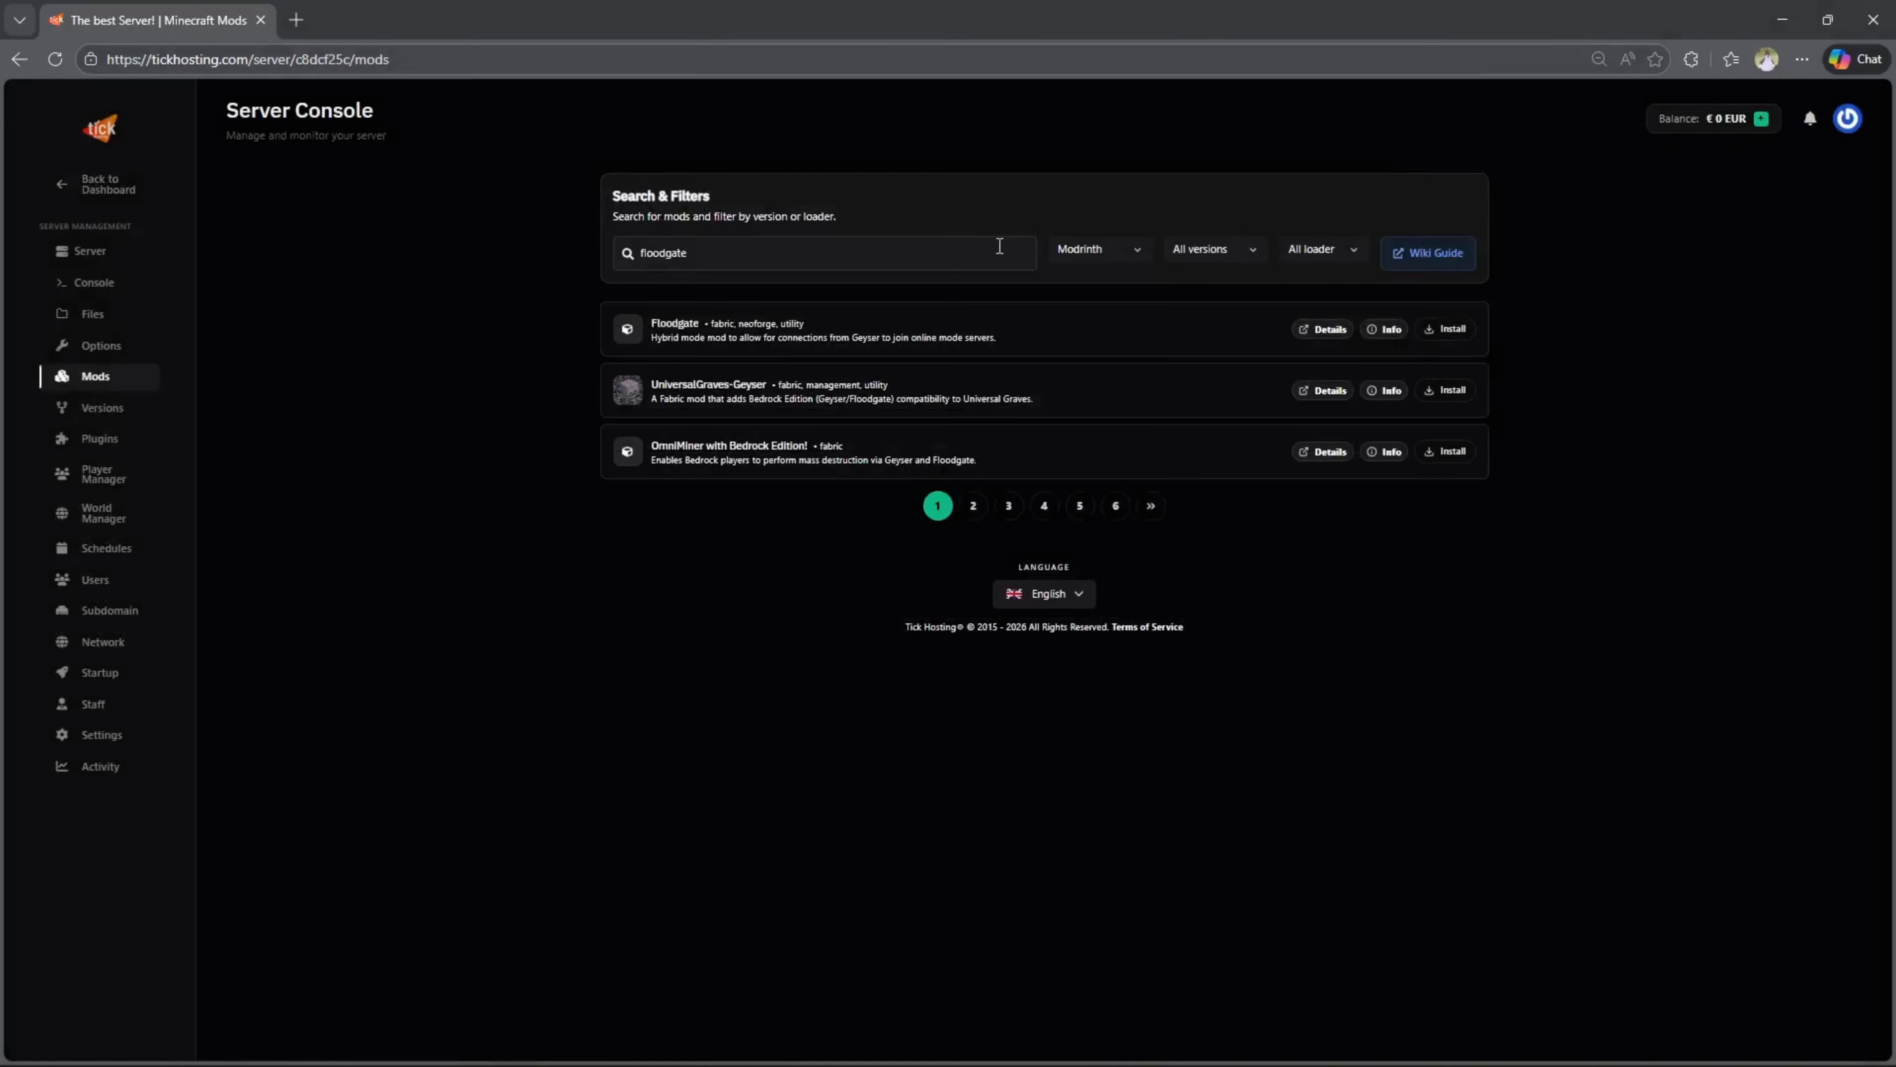
Search the mods for "via version" and install version 5.7.2-SNAPSHOT+914 of ViaVersion
left_click(937, 251)
key("ctrl+a")
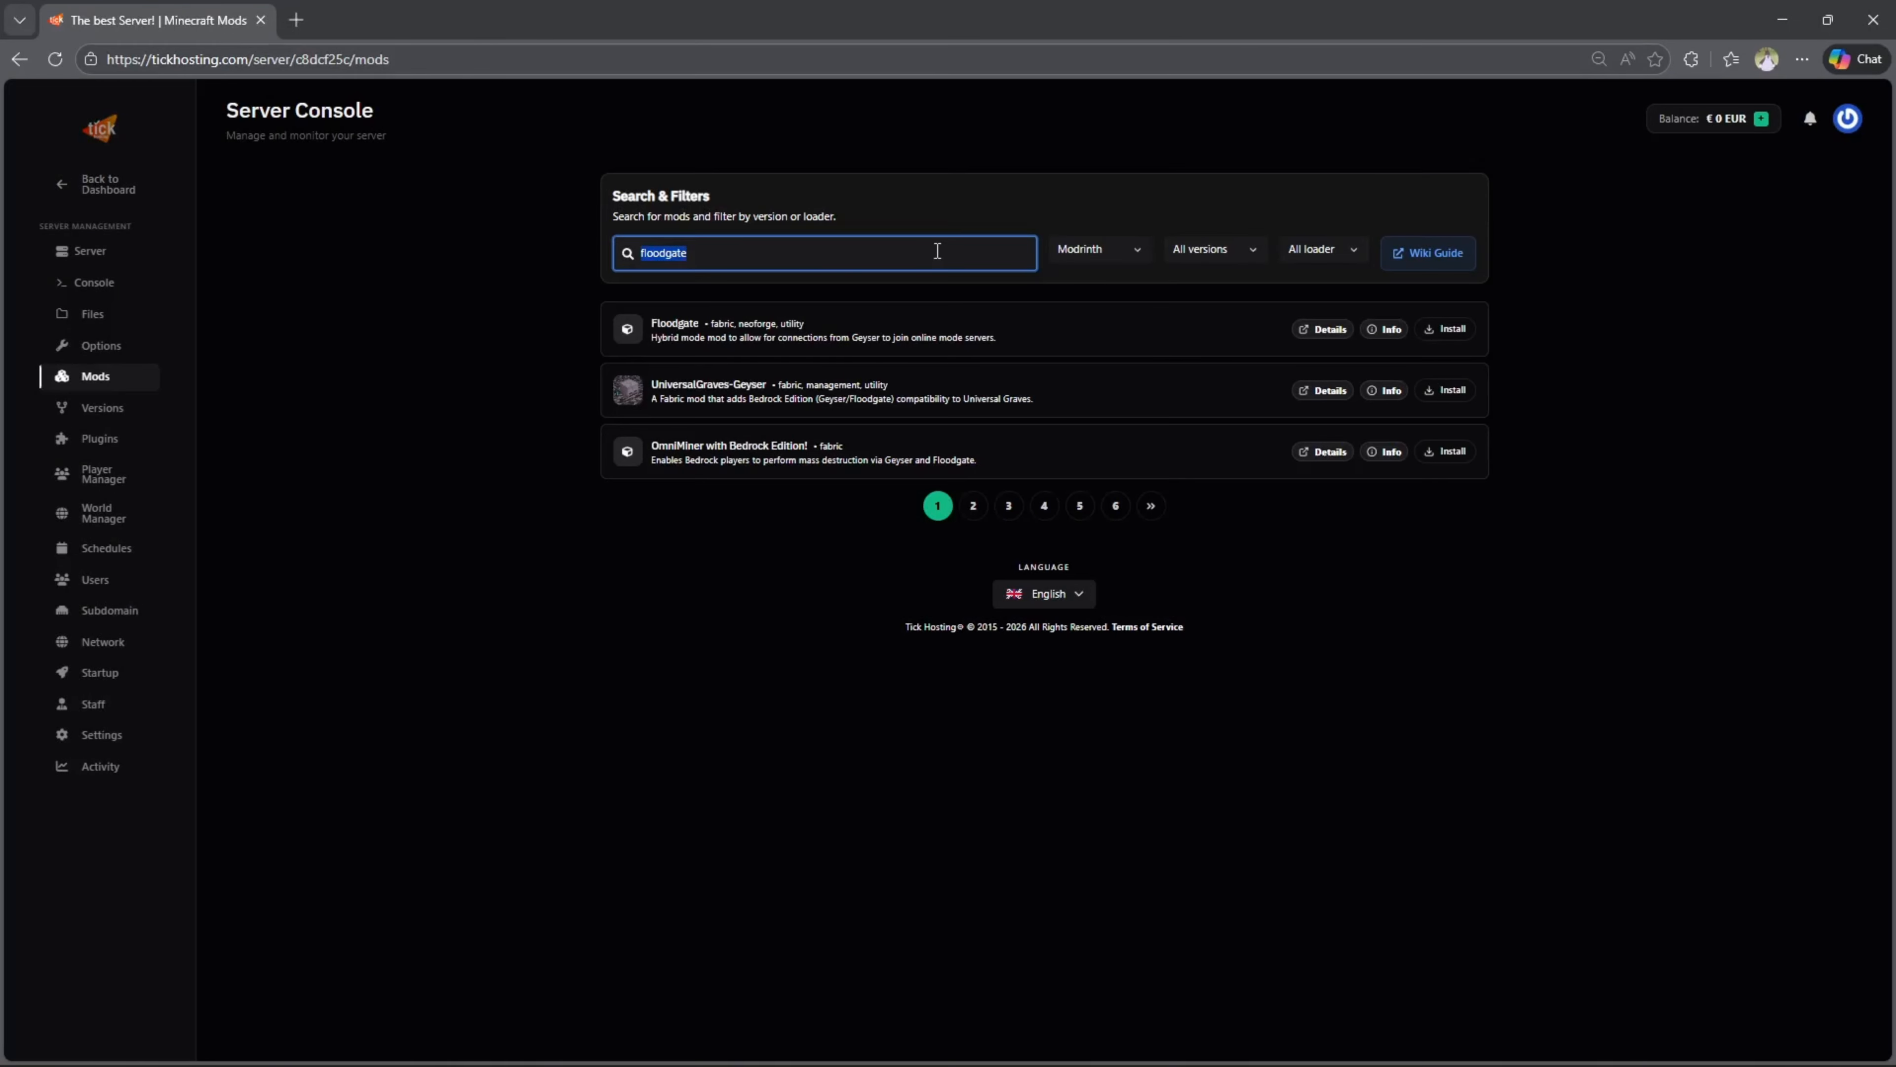
type("via version")
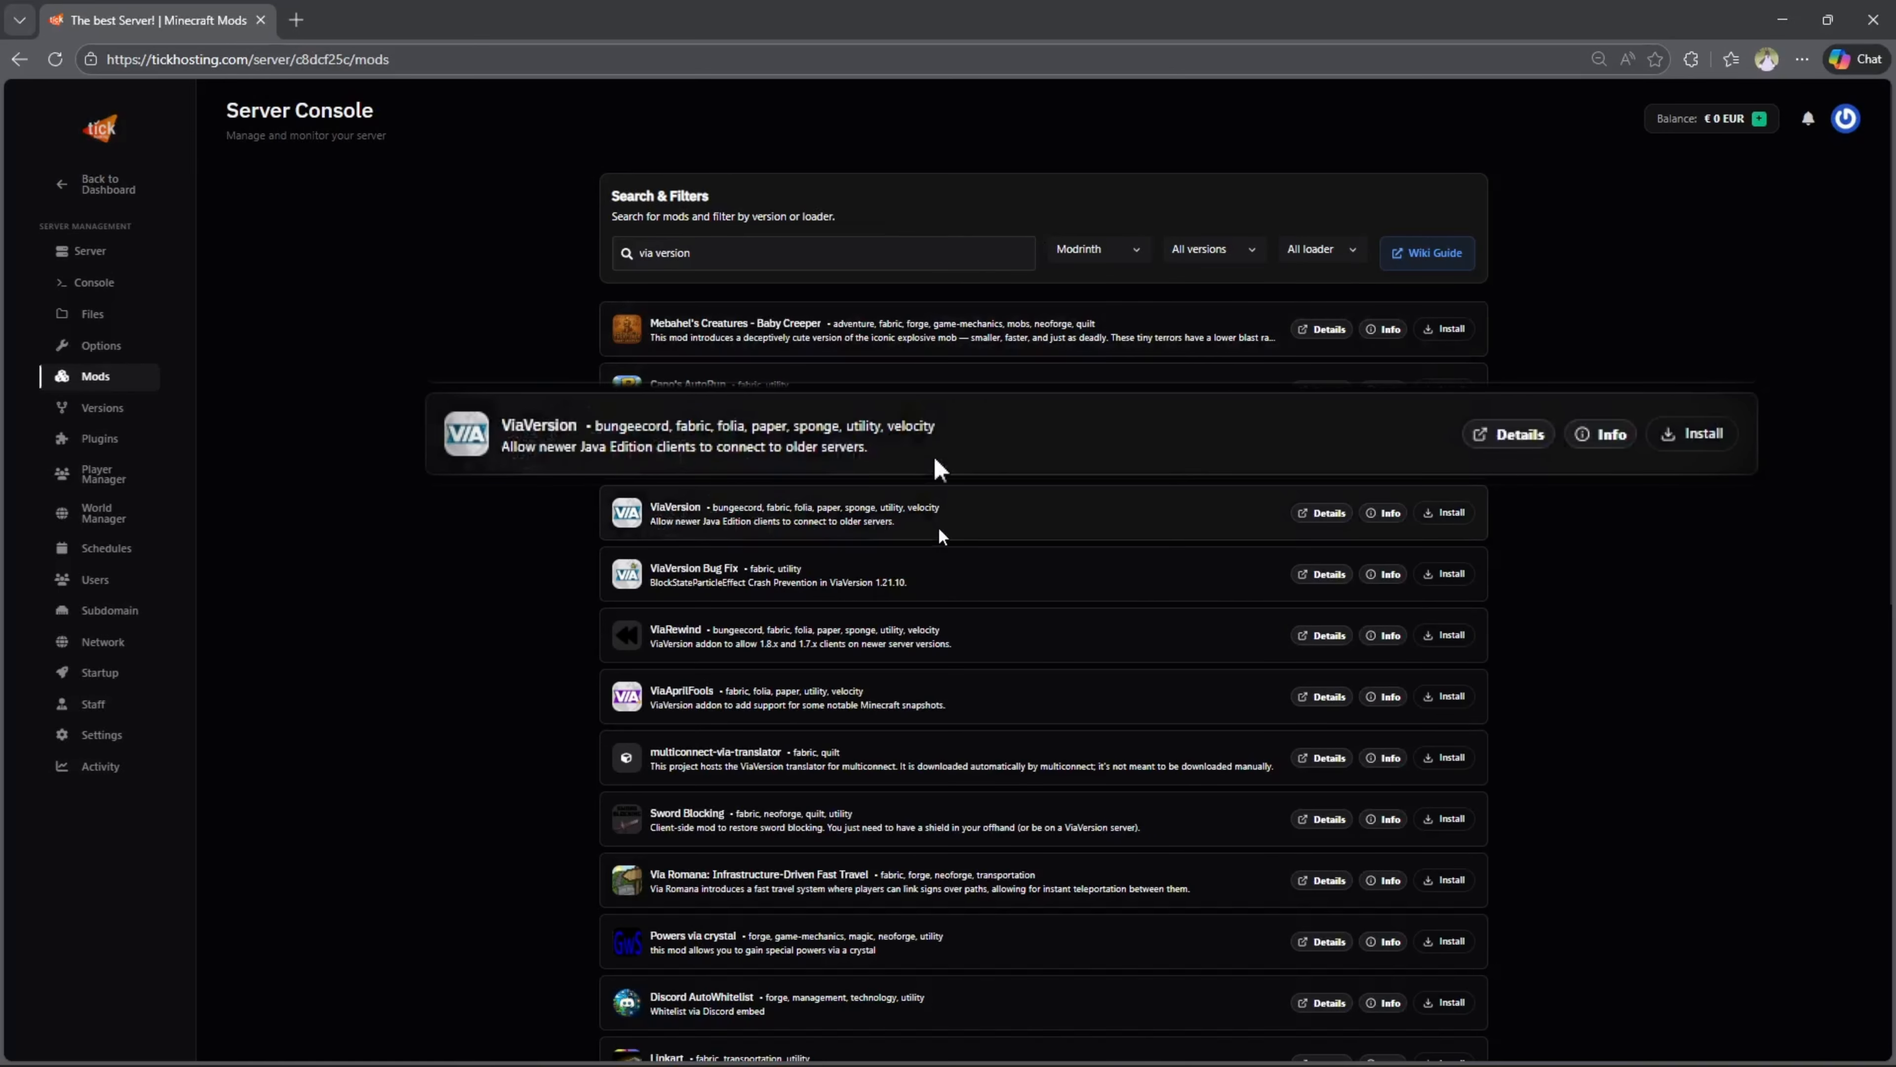
left_click(1445, 513)
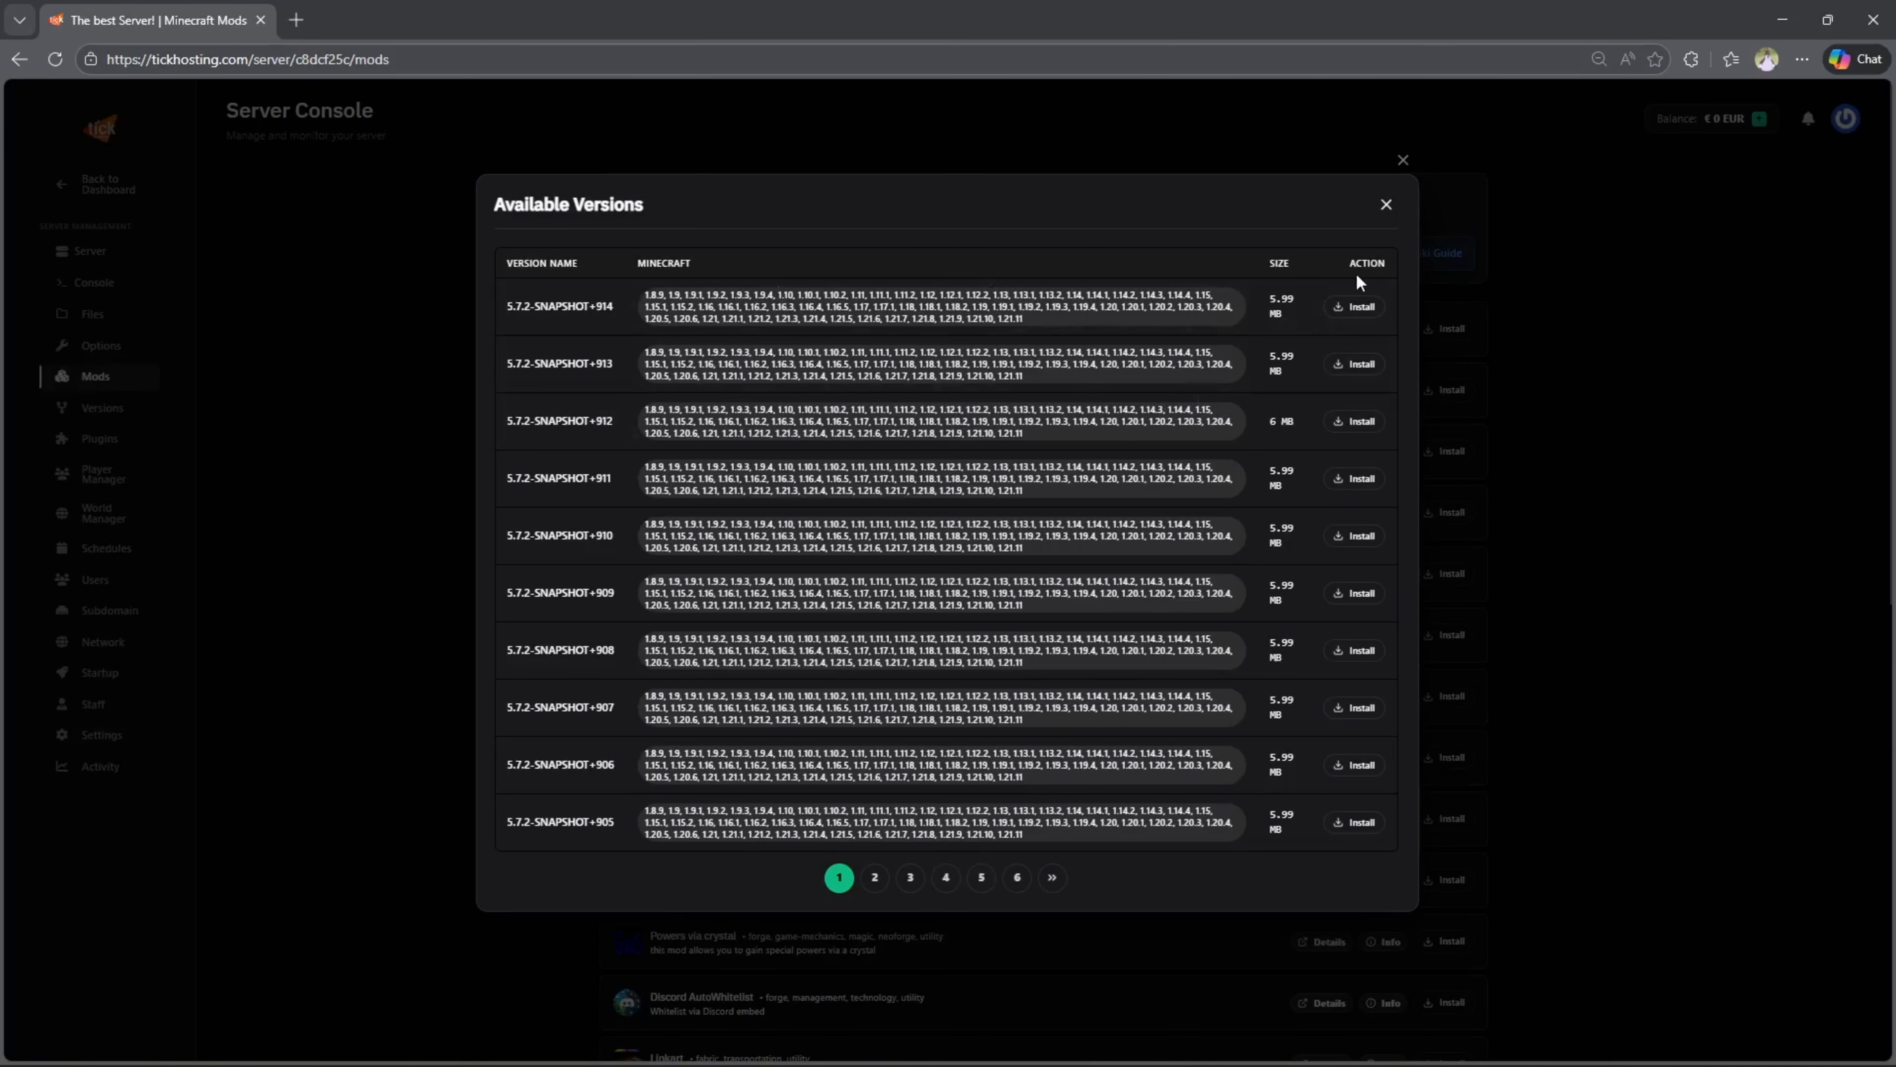
left_click(1374, 306)
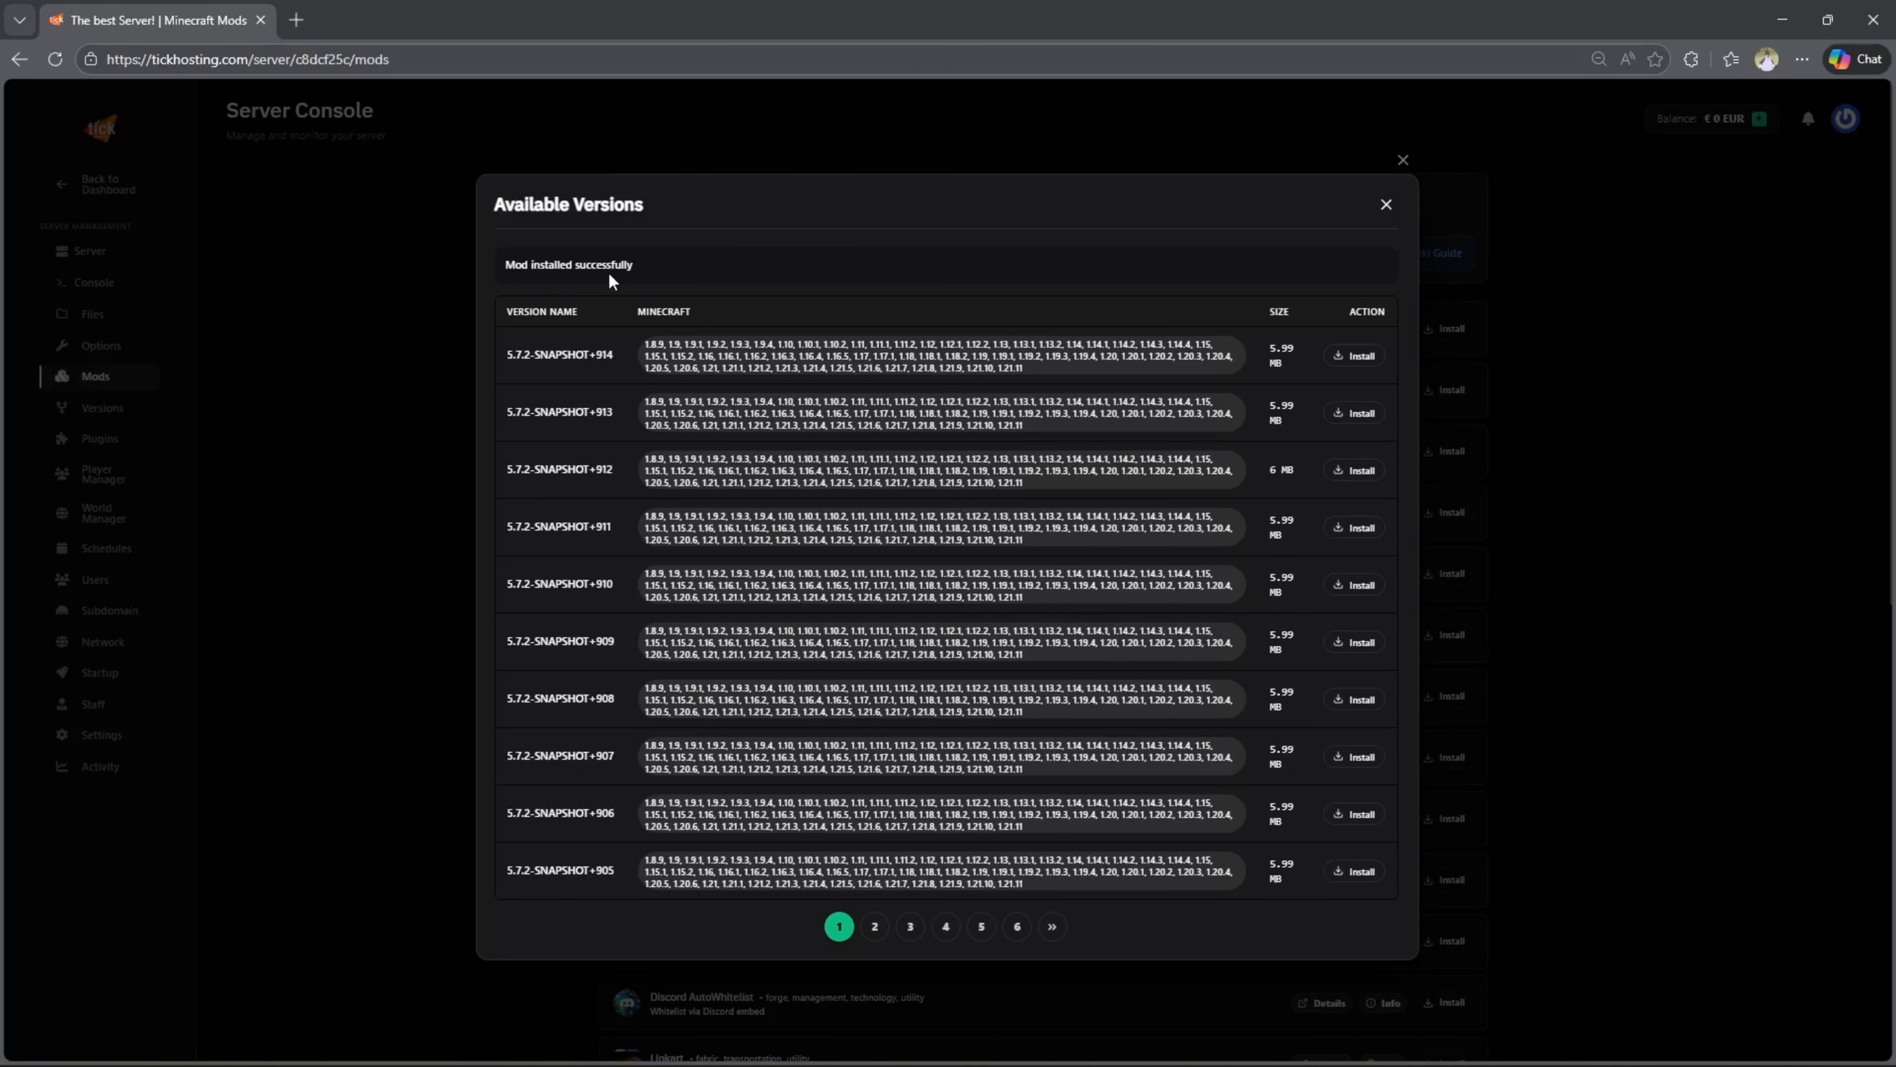
left_click(1386, 205)
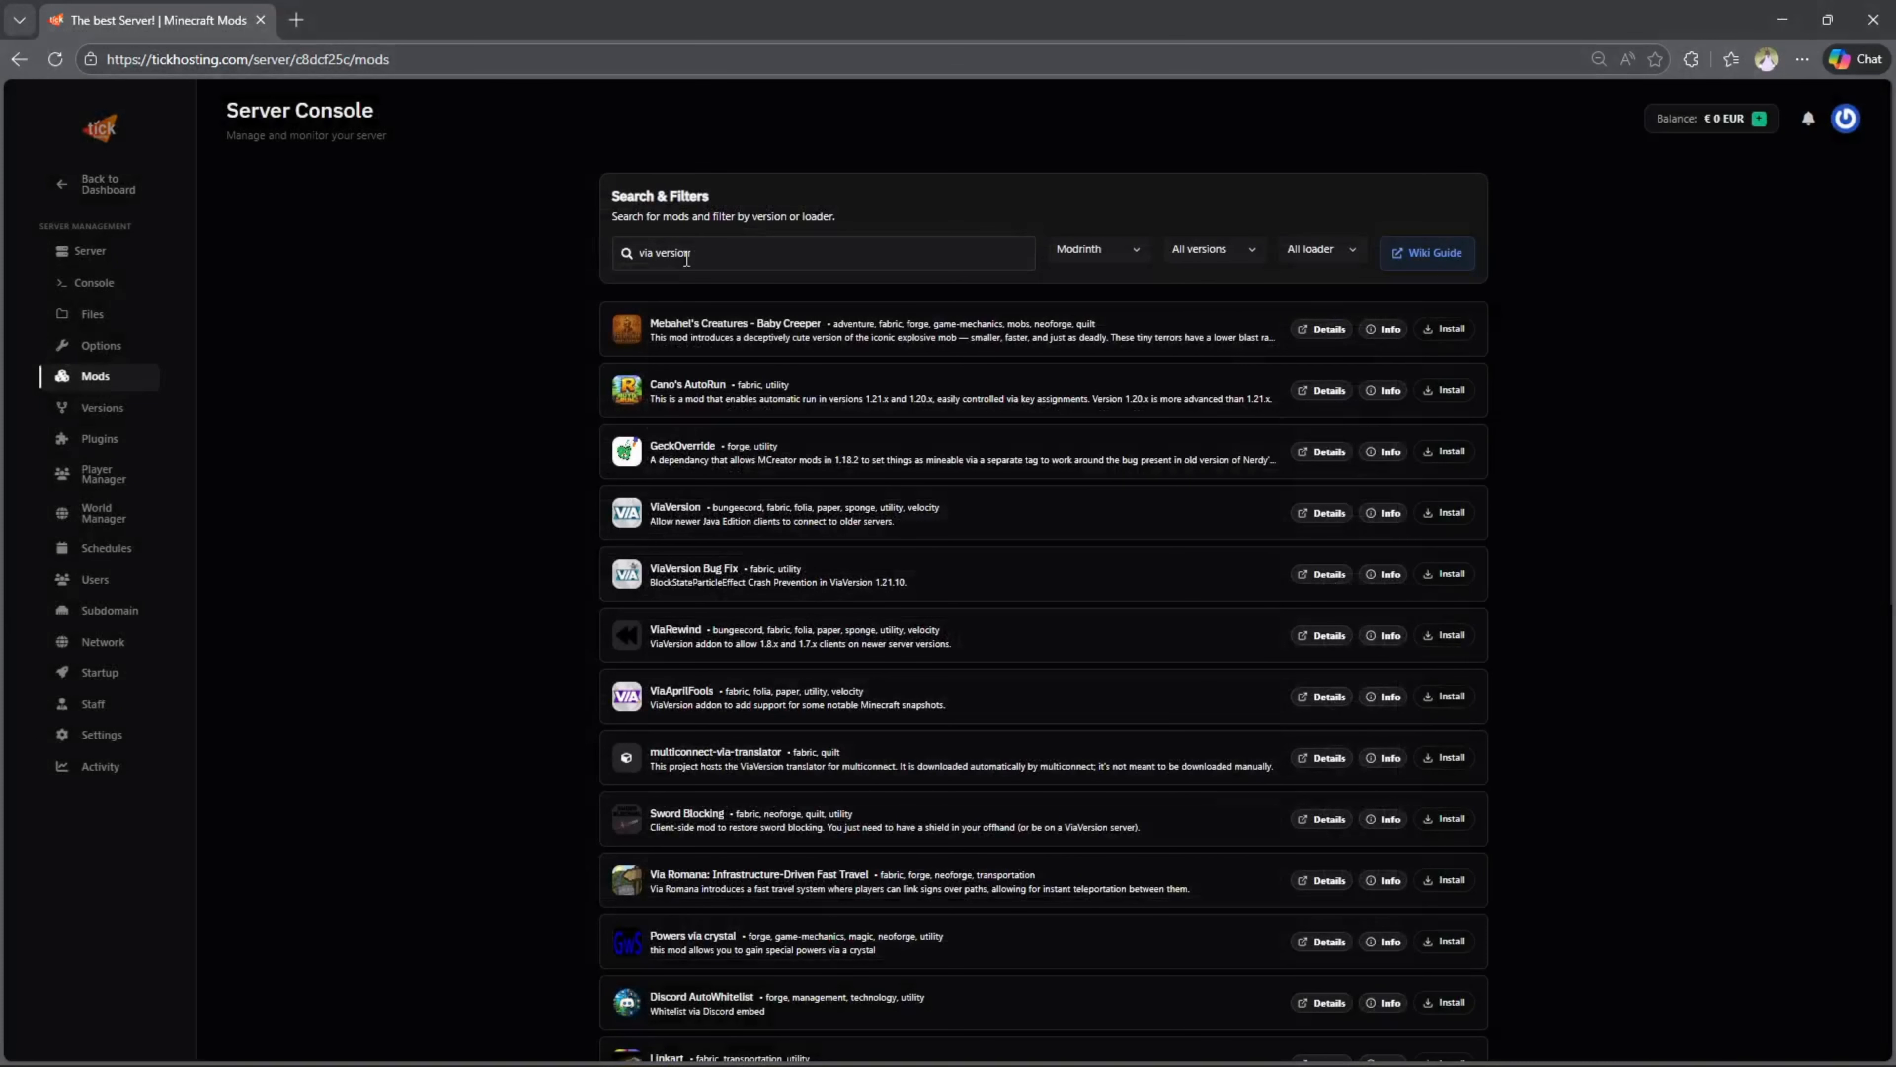
Search the mods for ViaBackwards and install its version 5.7.2-SNAPSHOT+547
double_click(775, 253)
type("backwards")
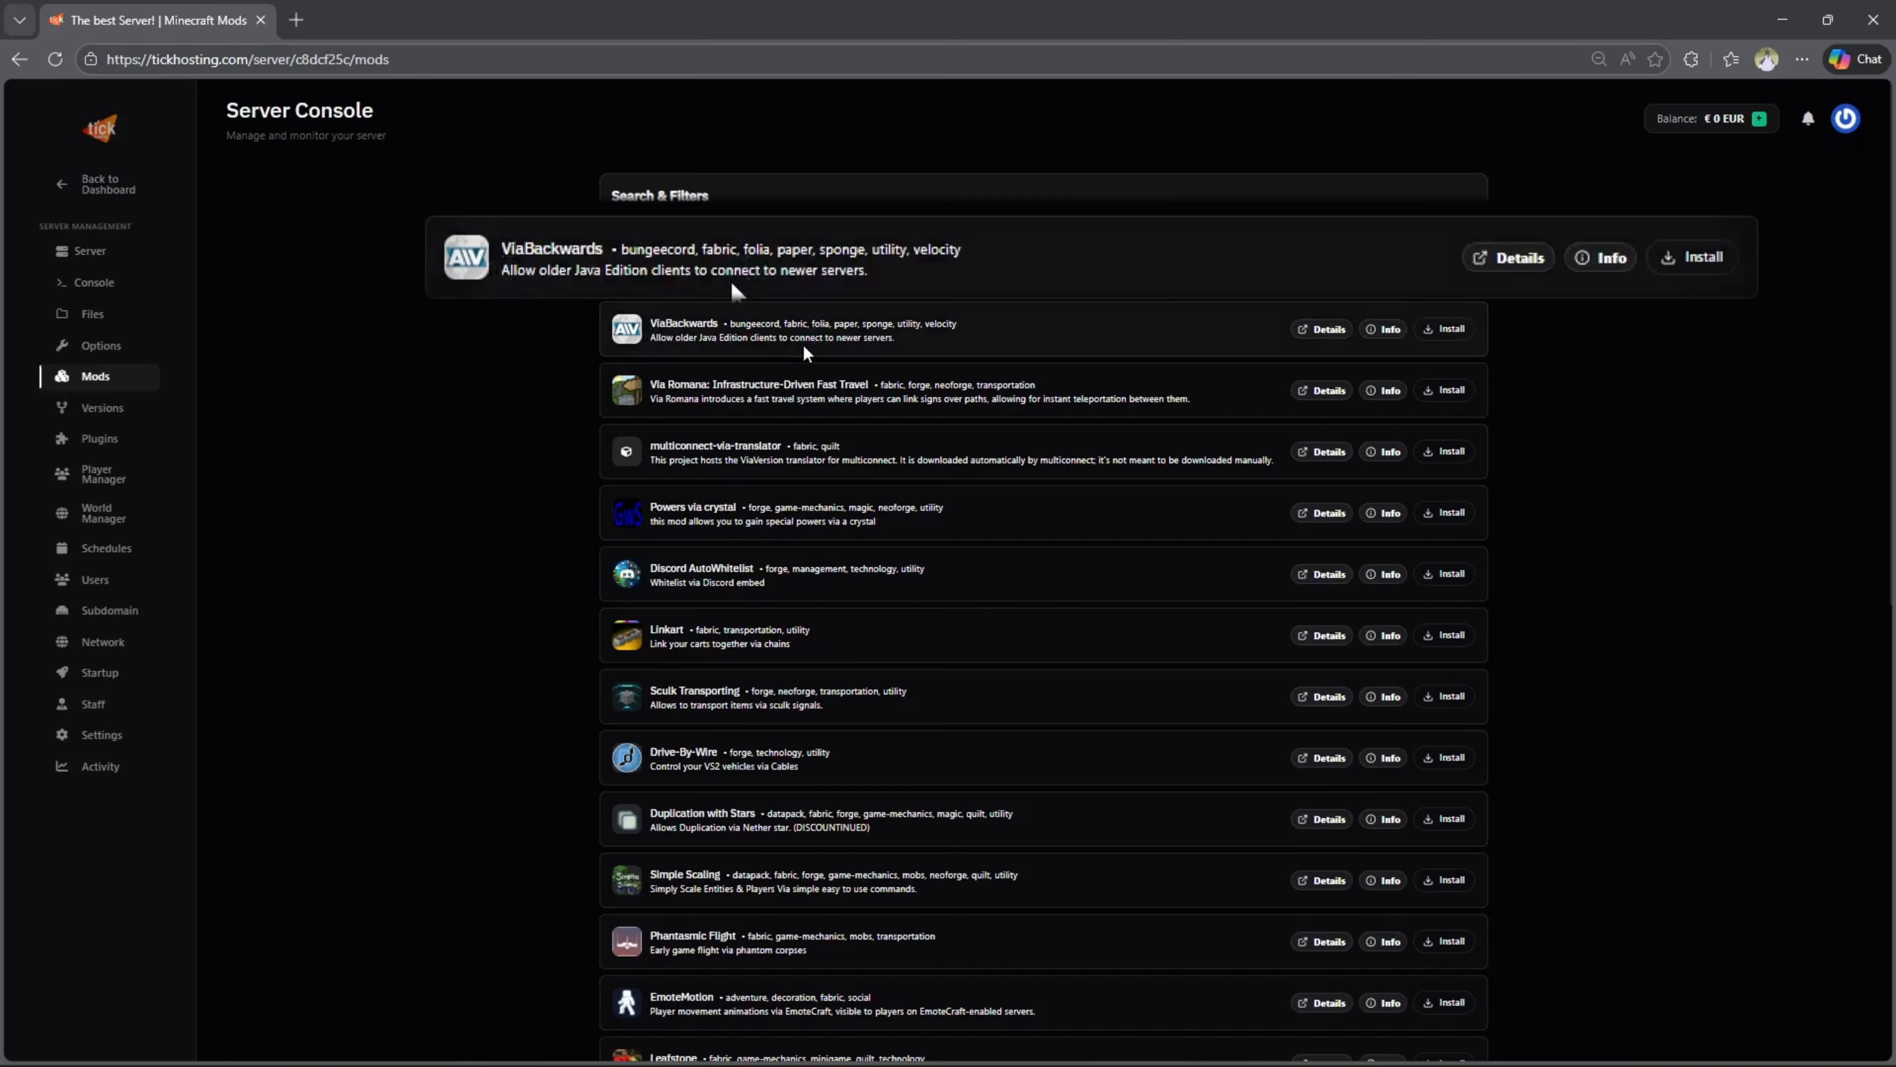
left_click(1441, 330)
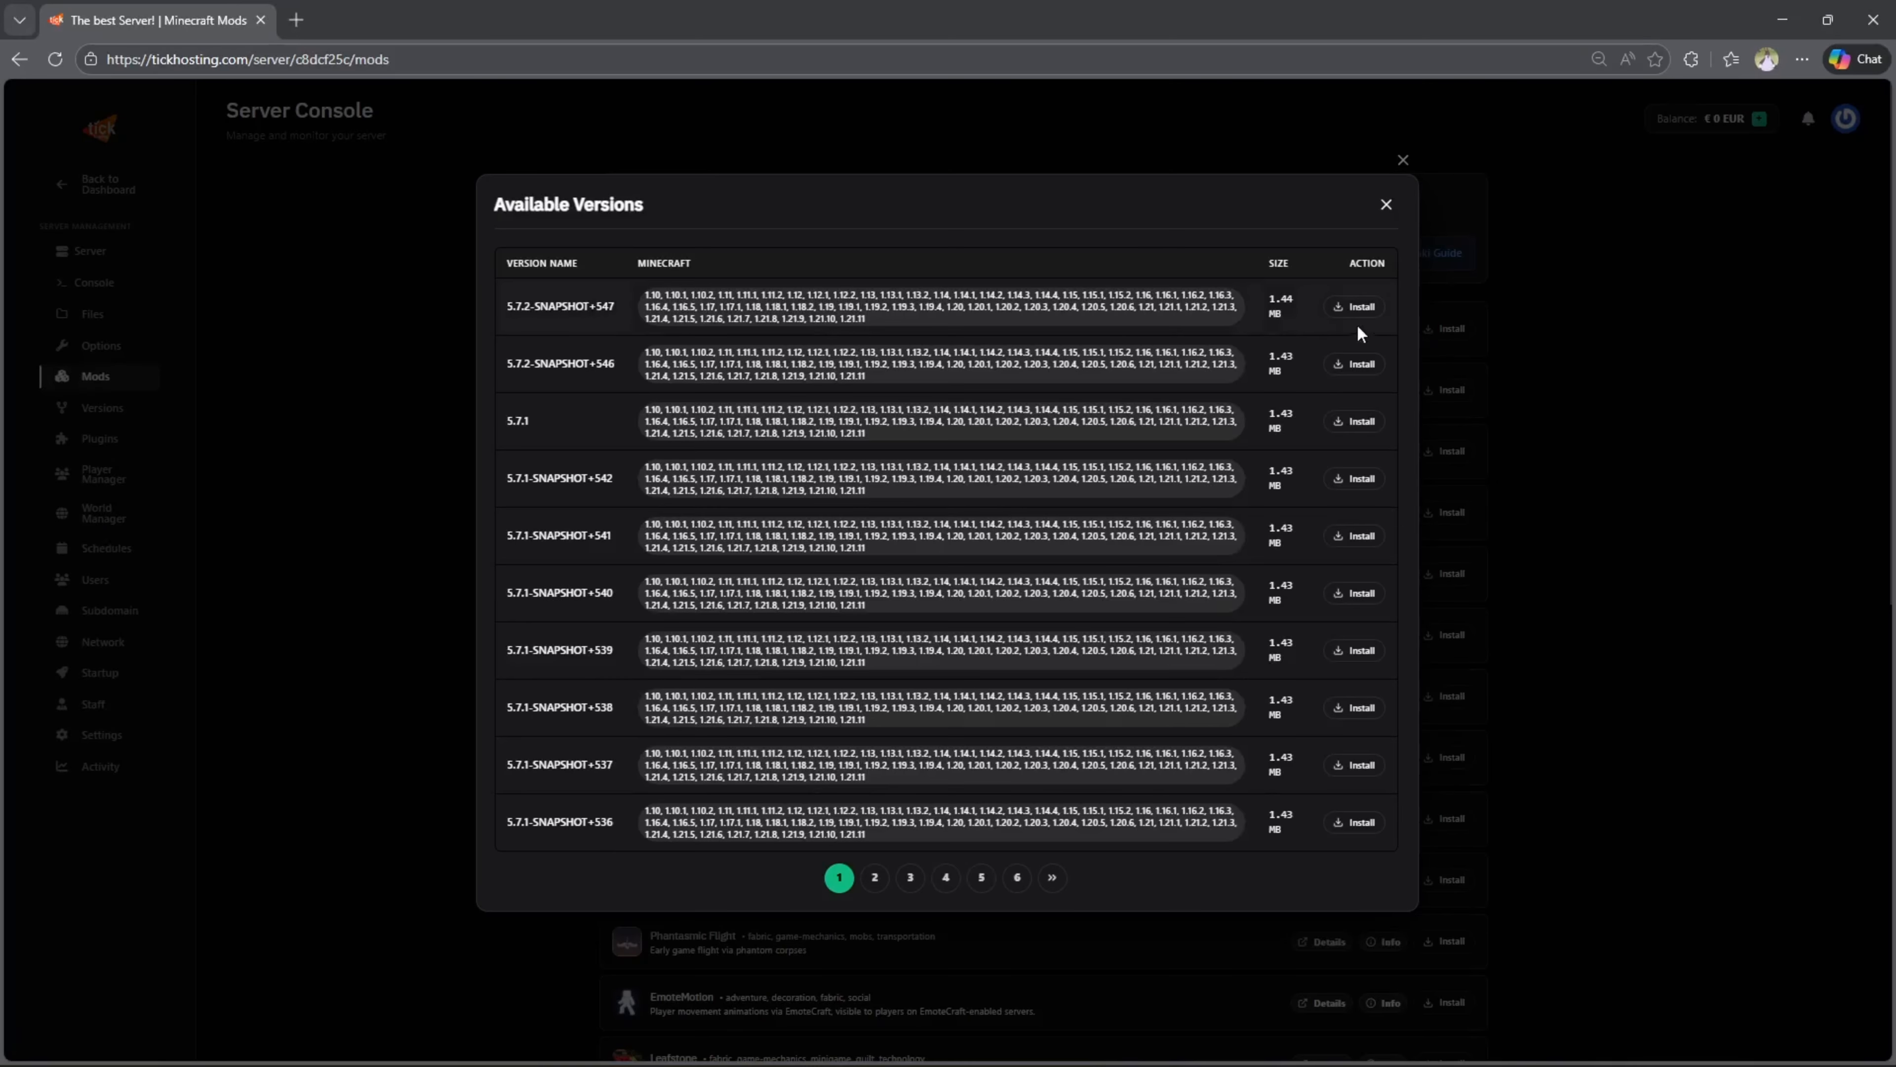
left_click(1355, 306)
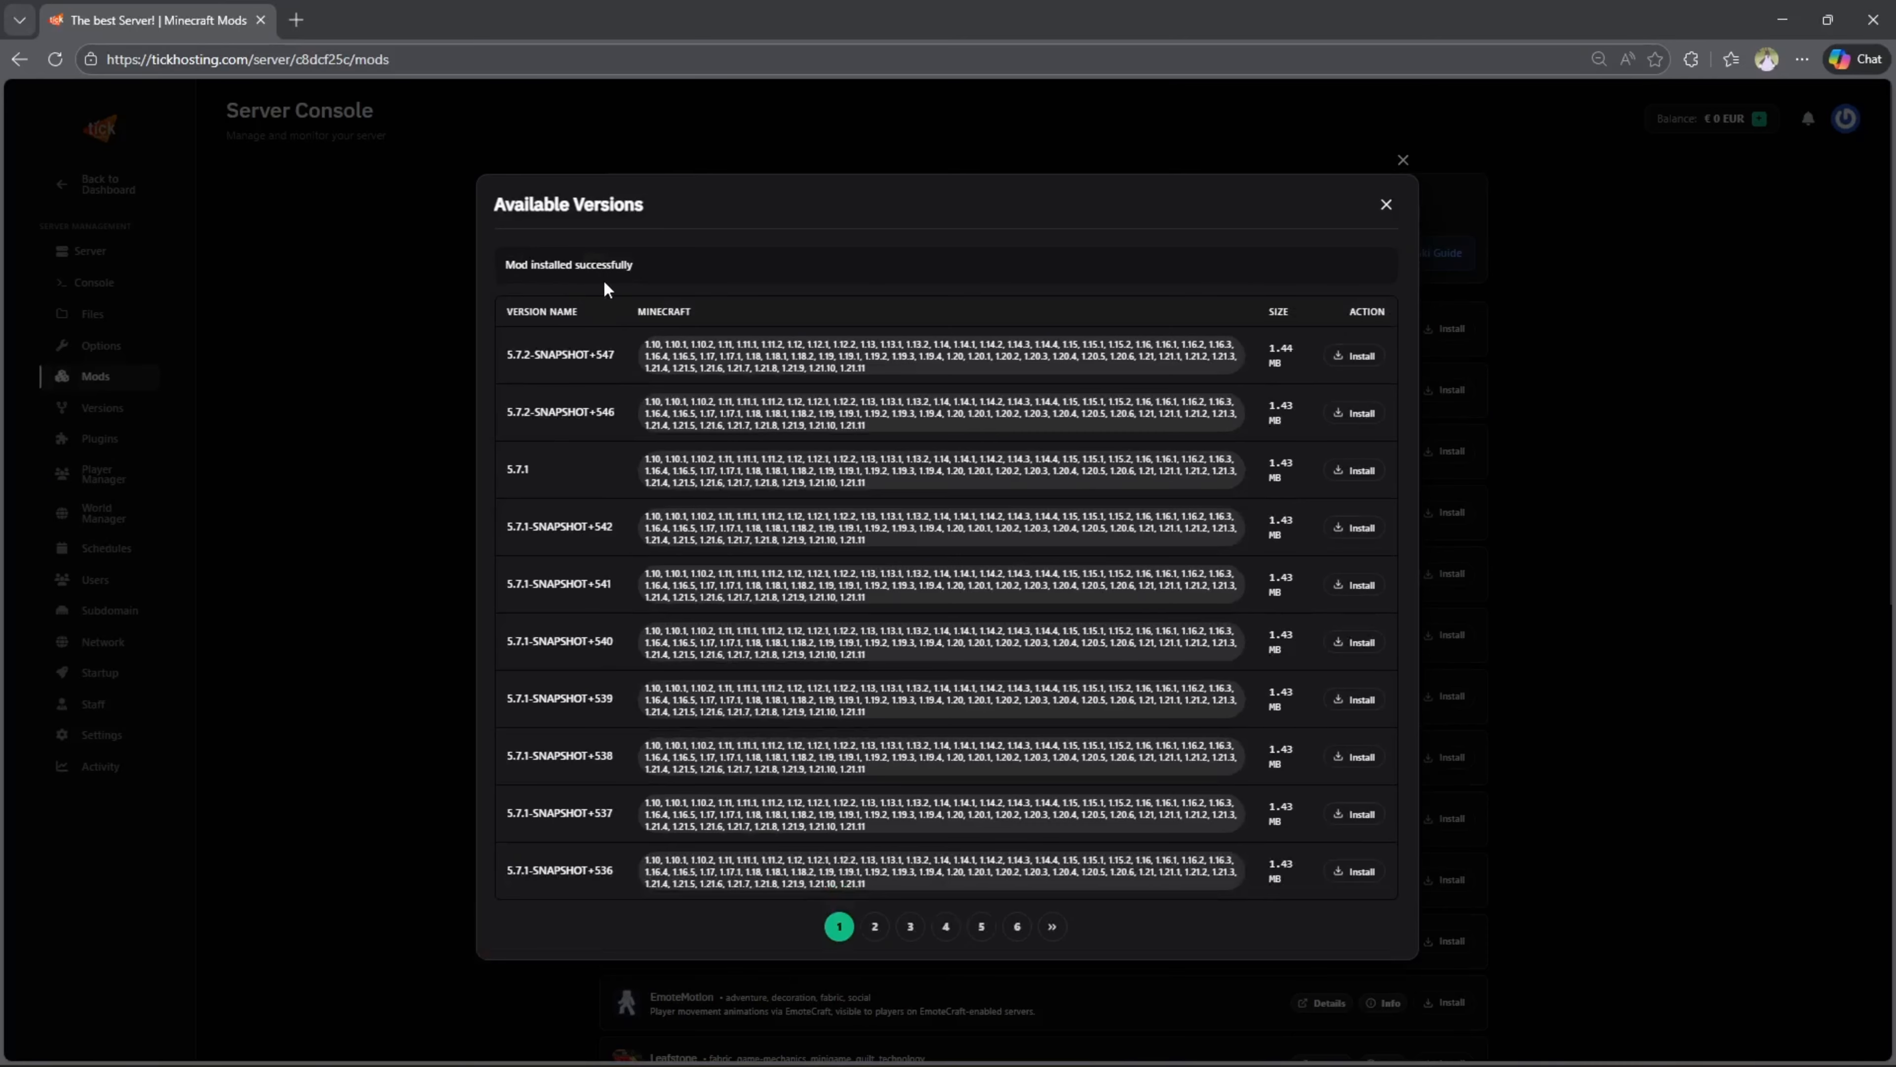
left_click(1385, 204)
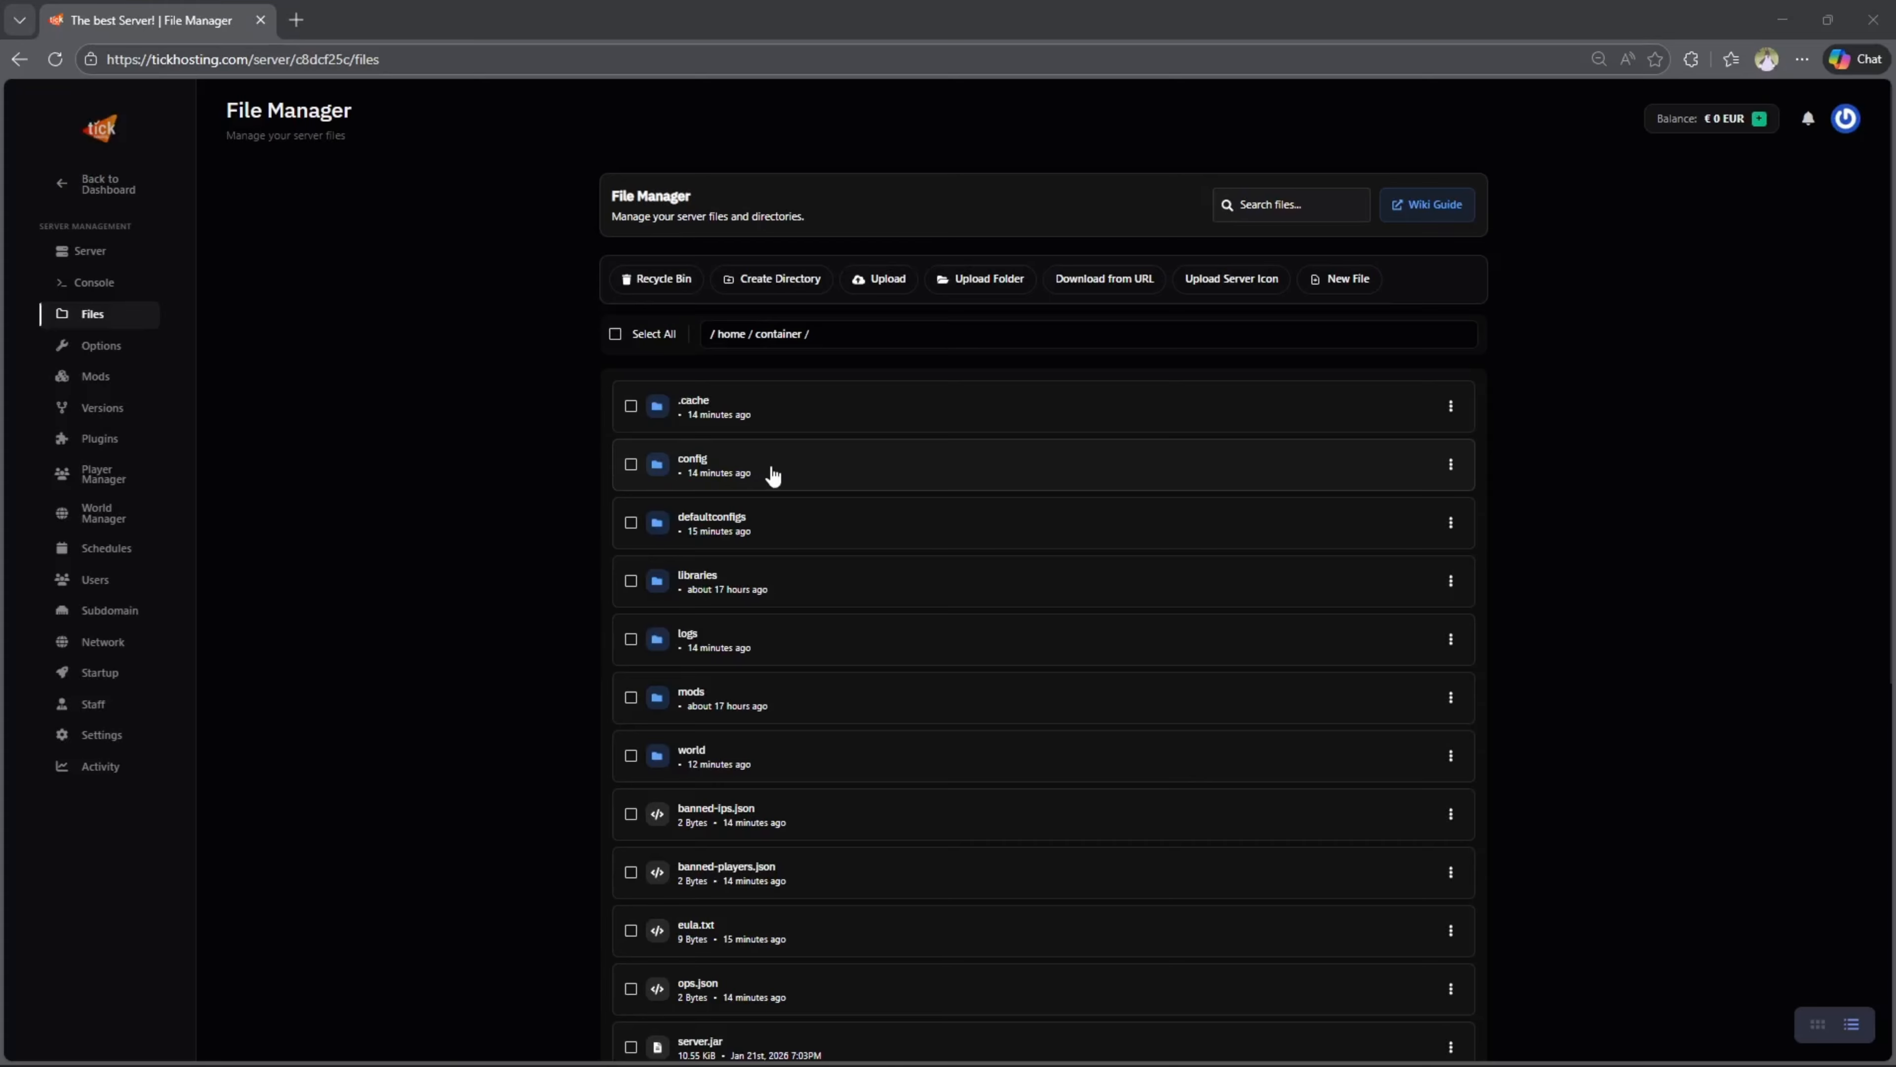
Open config.yml from the server's config/Geyser-NeoForge folder for editing
left_click(774, 475)
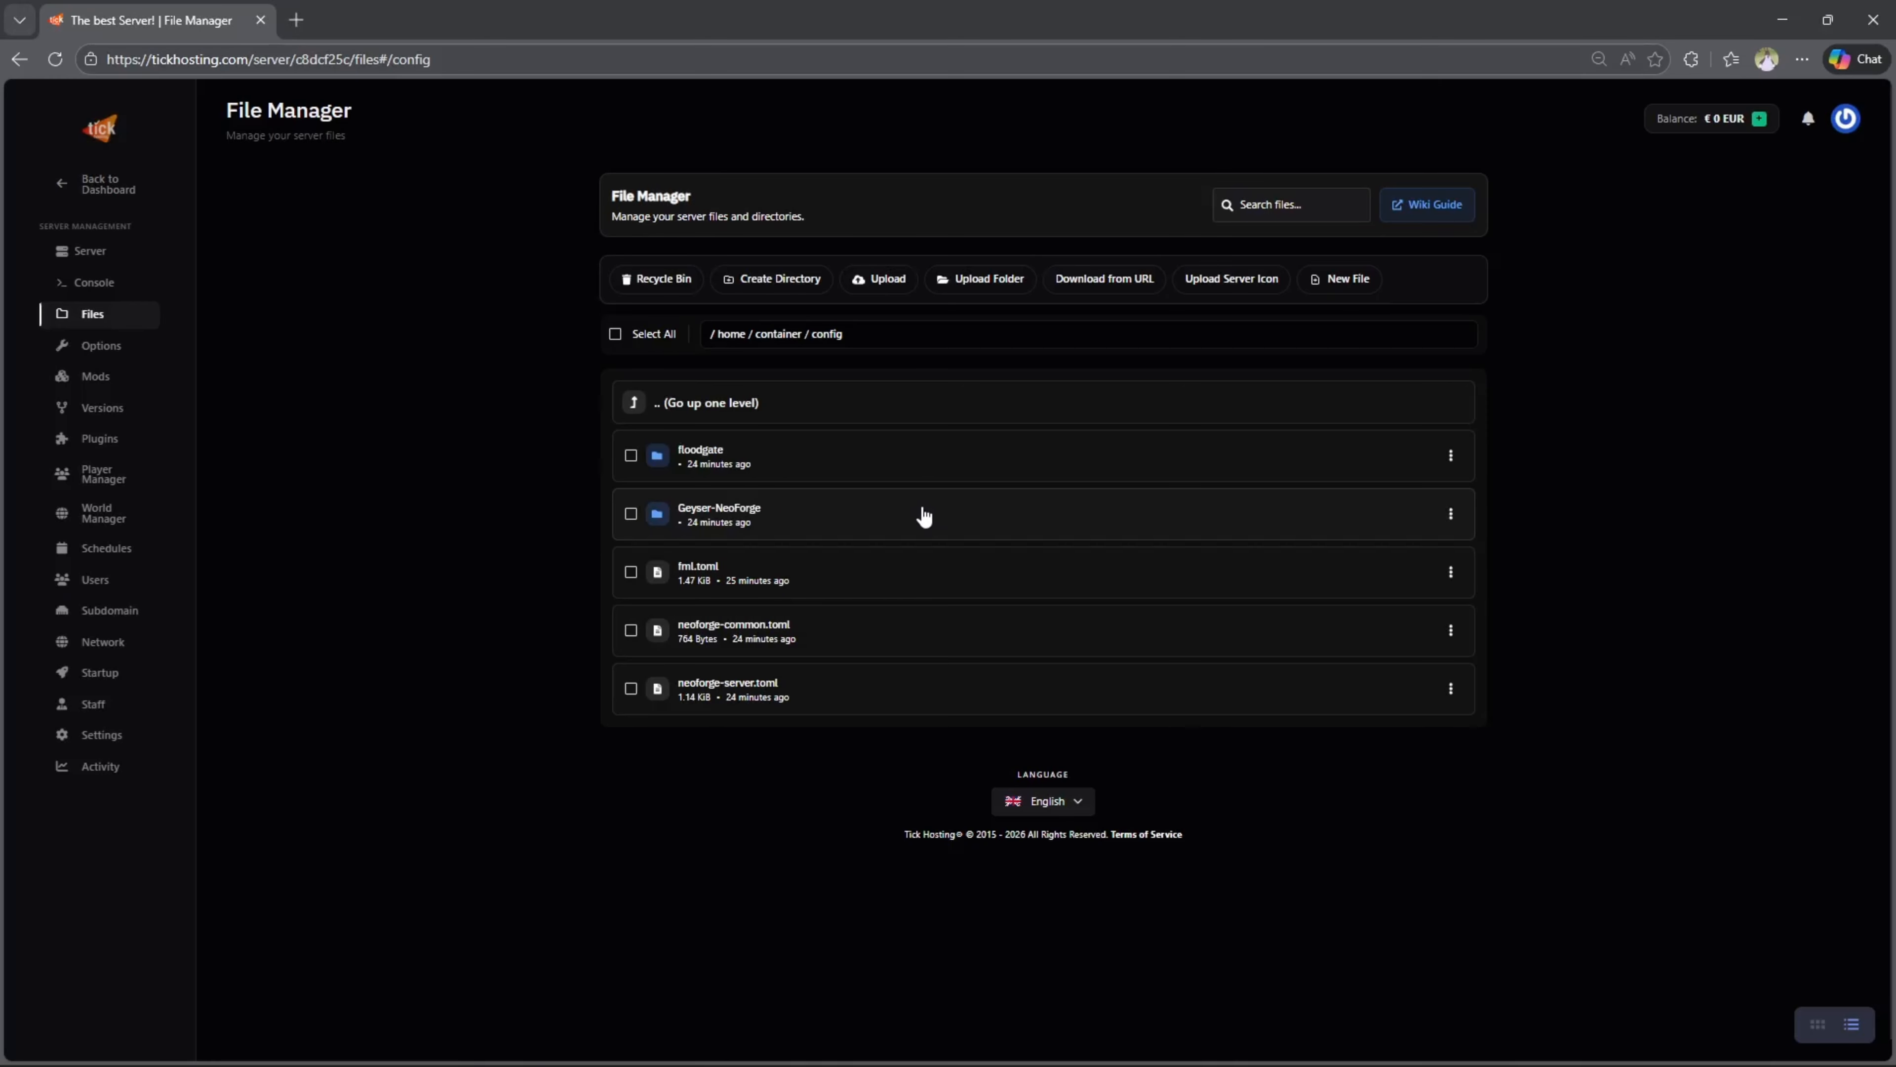
left_click(904, 520)
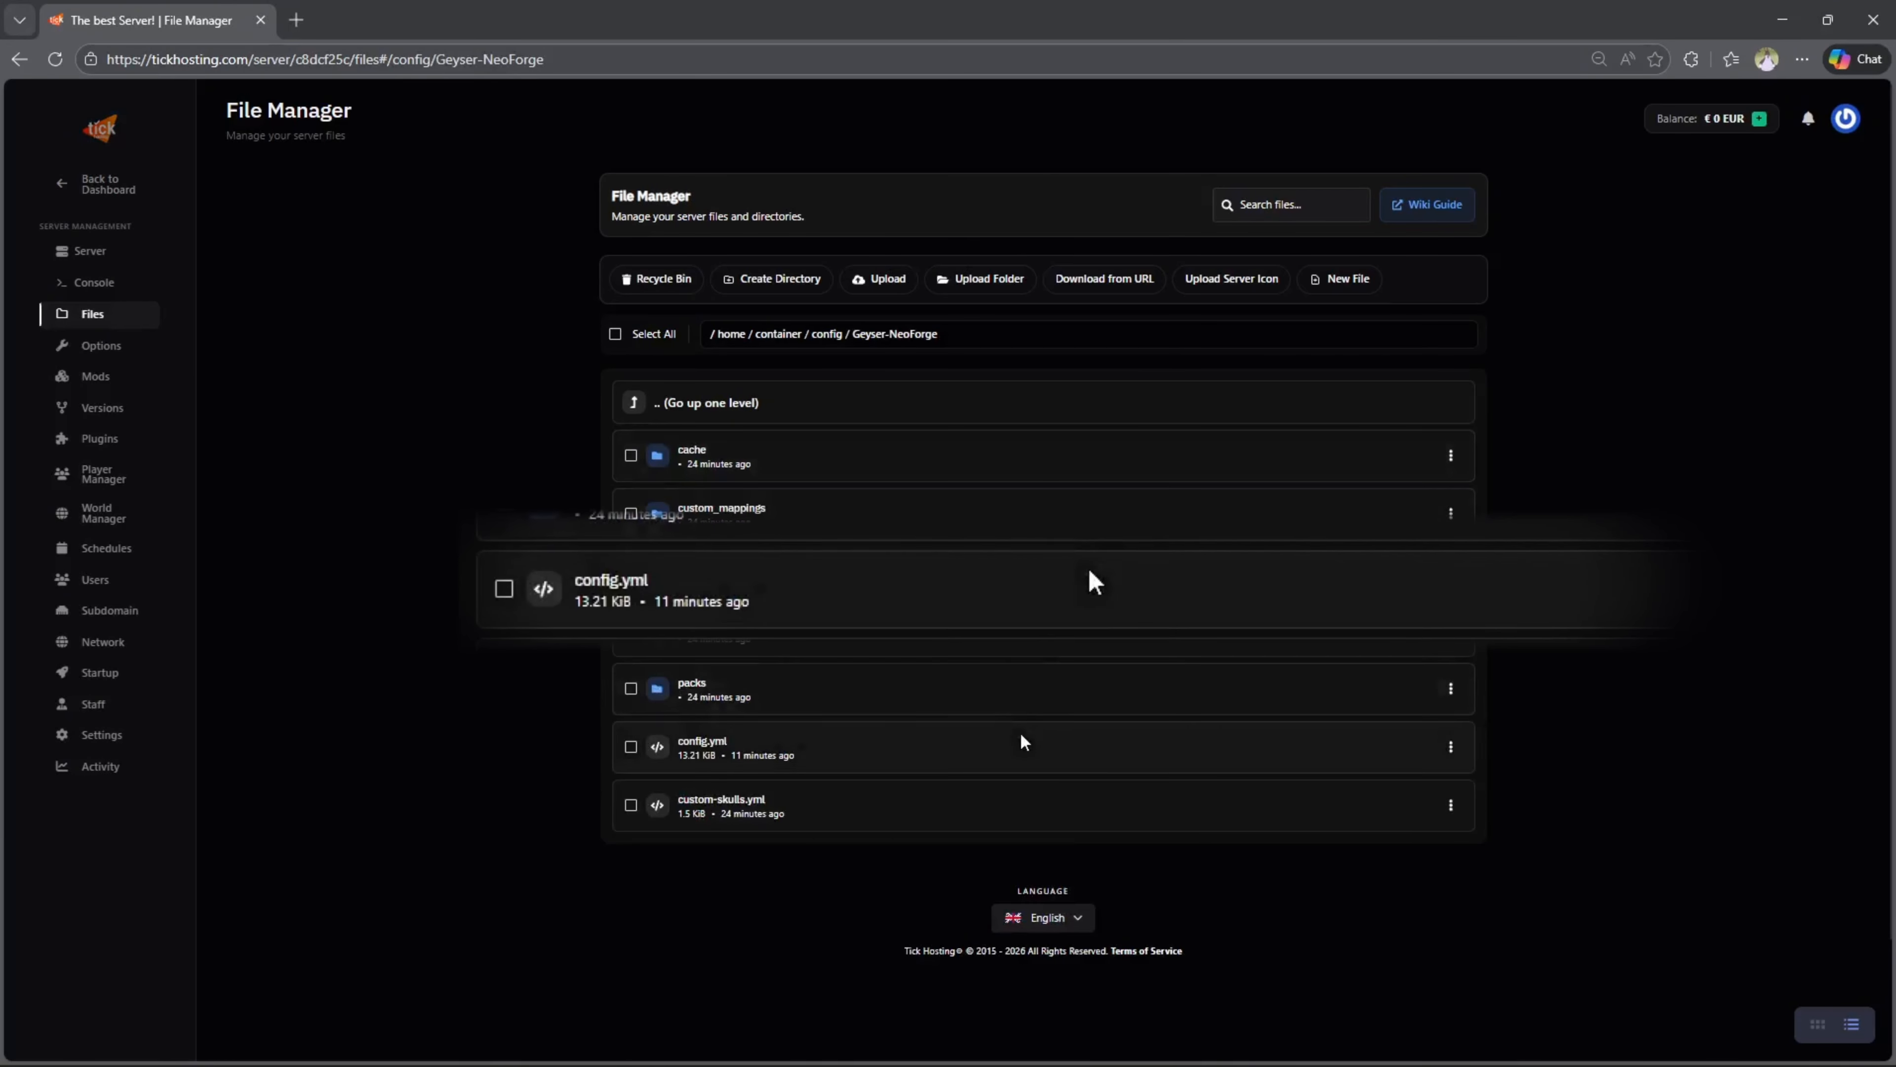
left_click(962, 752)
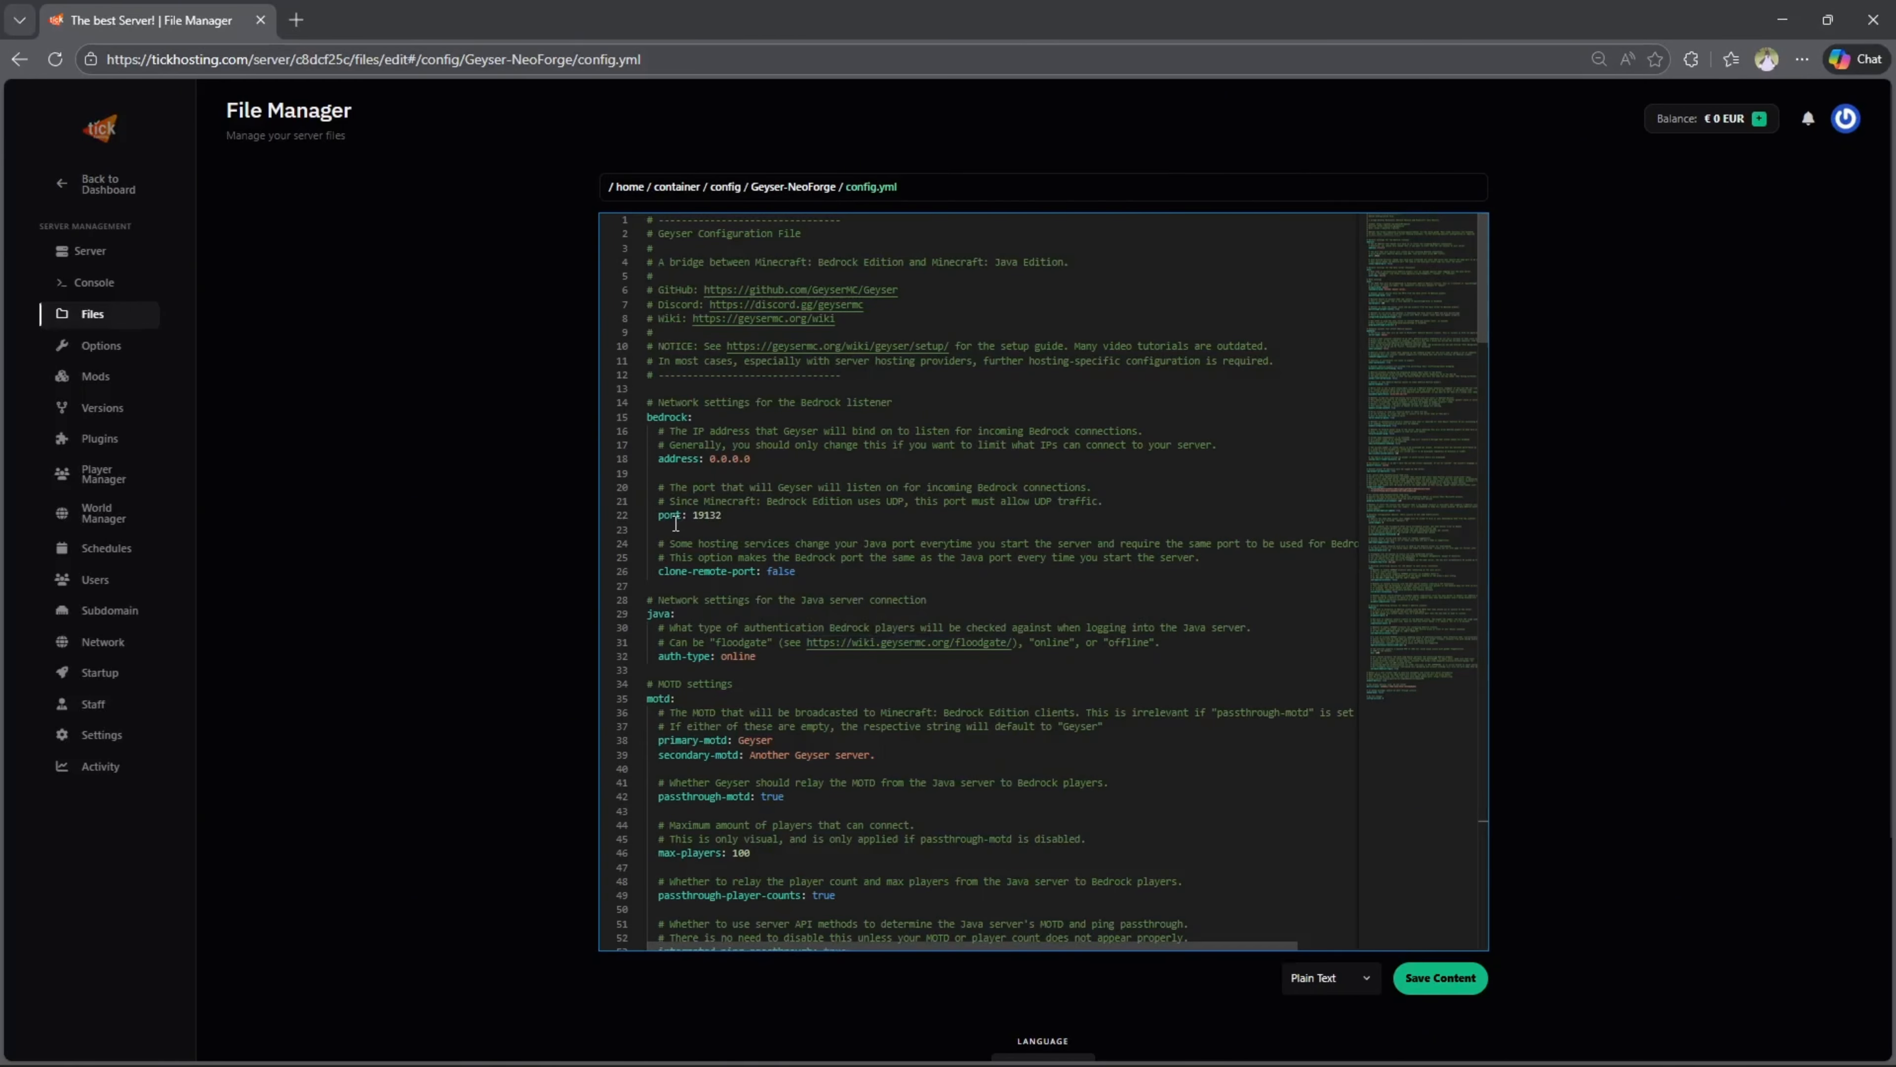
Set the Bedrock port to 60251 and the Java auth-type to floodgate in config.yml, and save the file
double_click(704, 516)
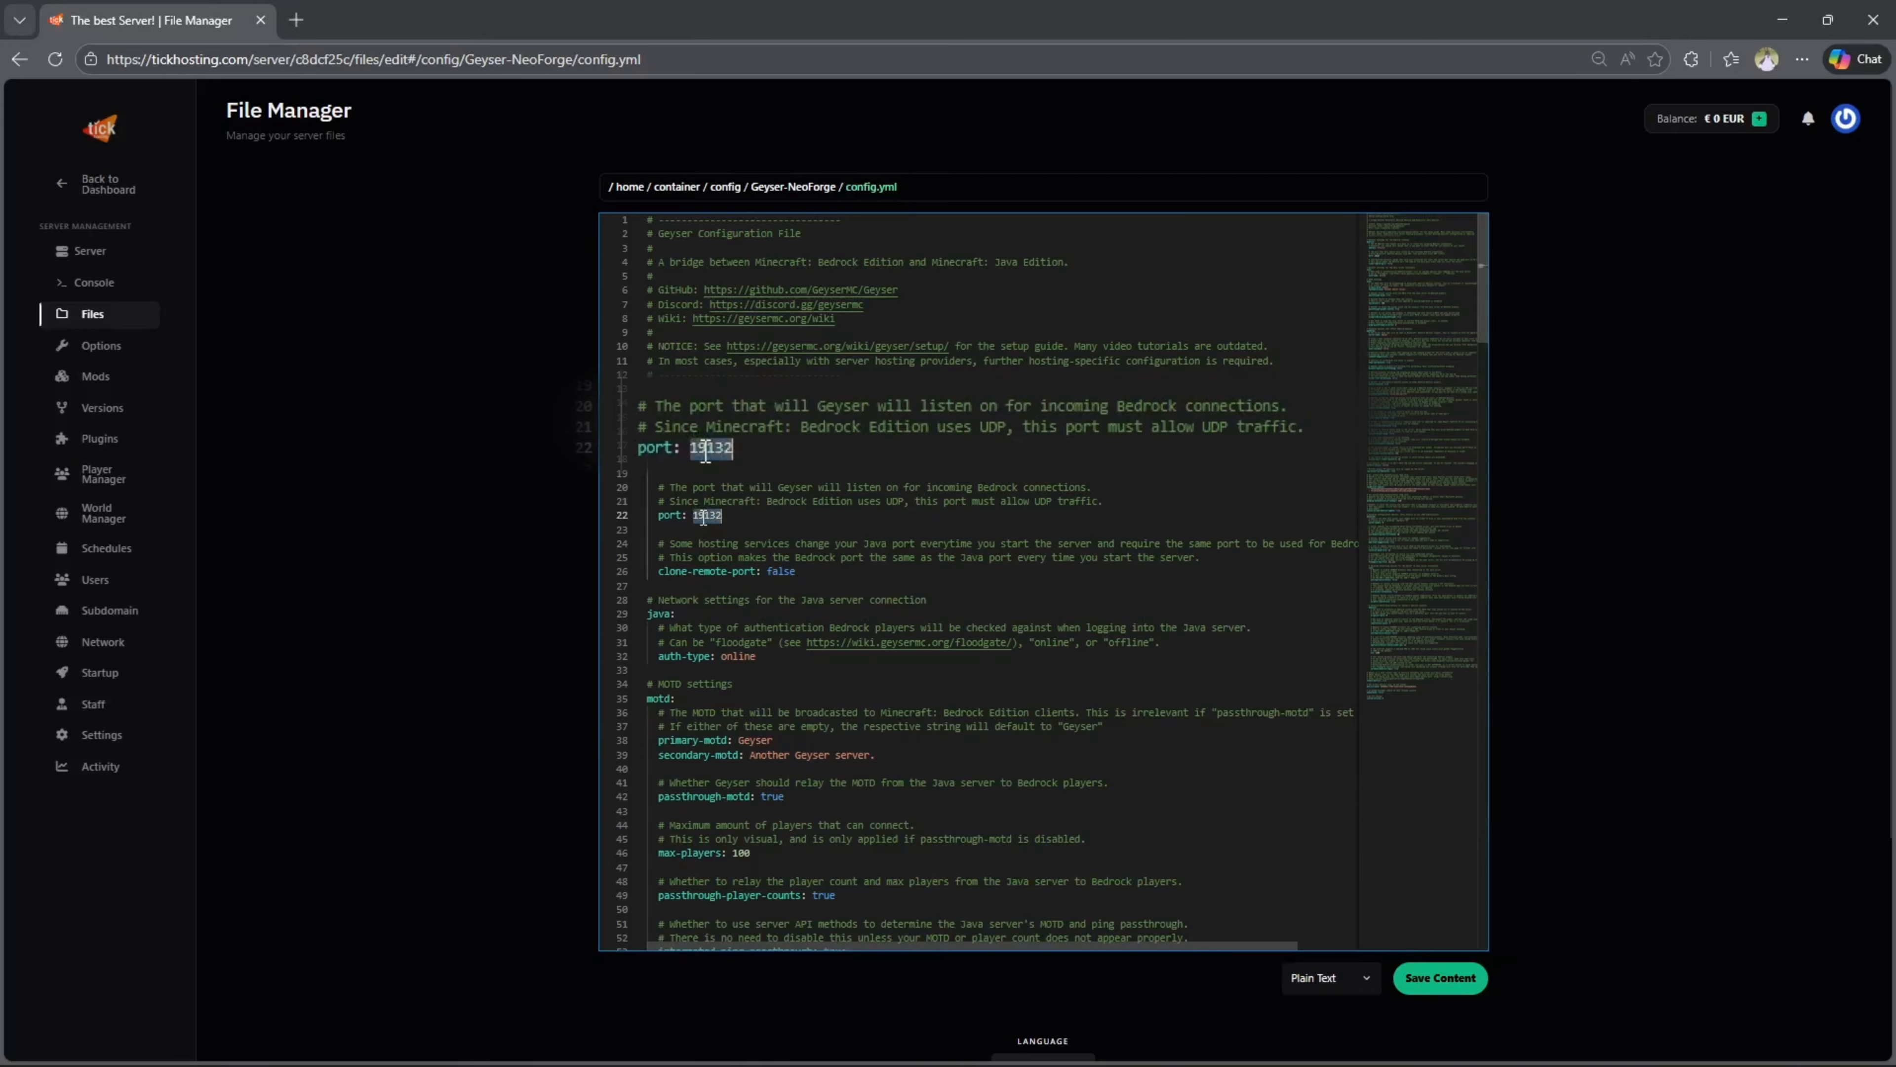
type("60251")
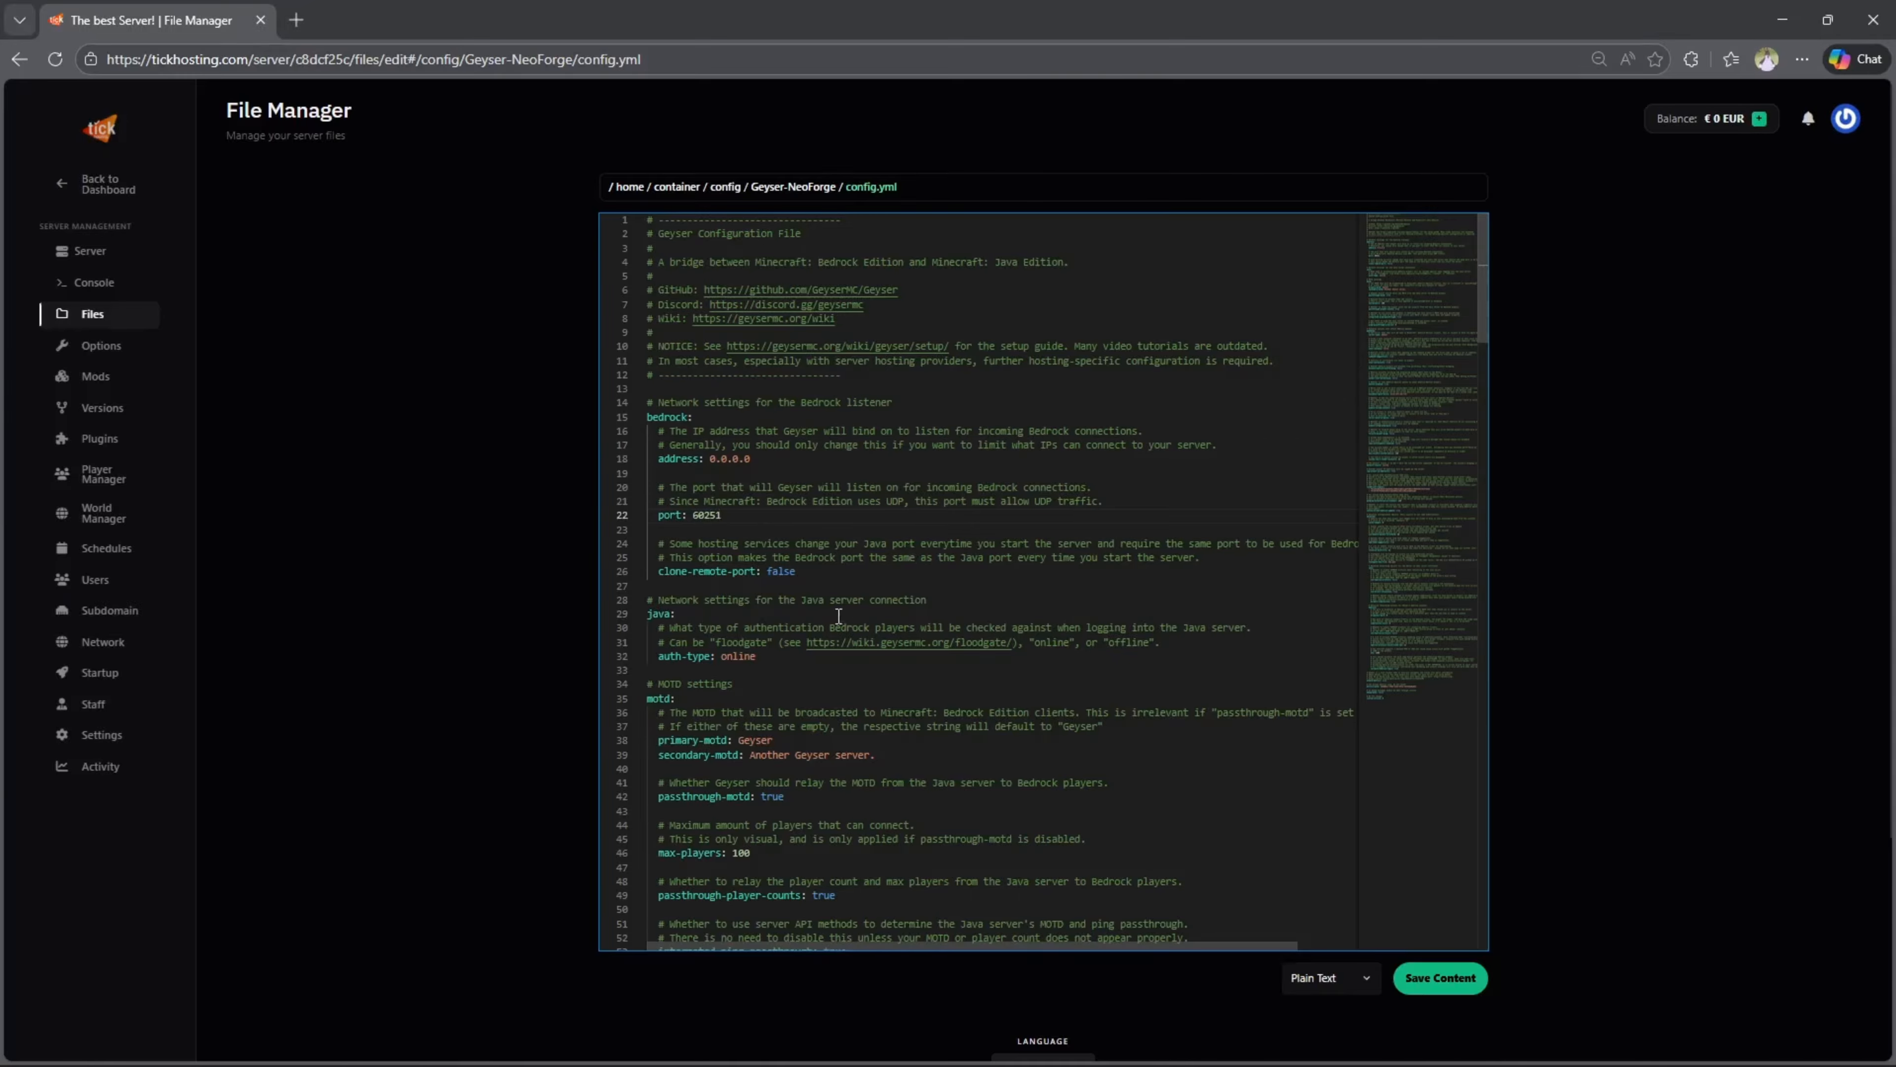
double_click(744, 657)
type("floodga")
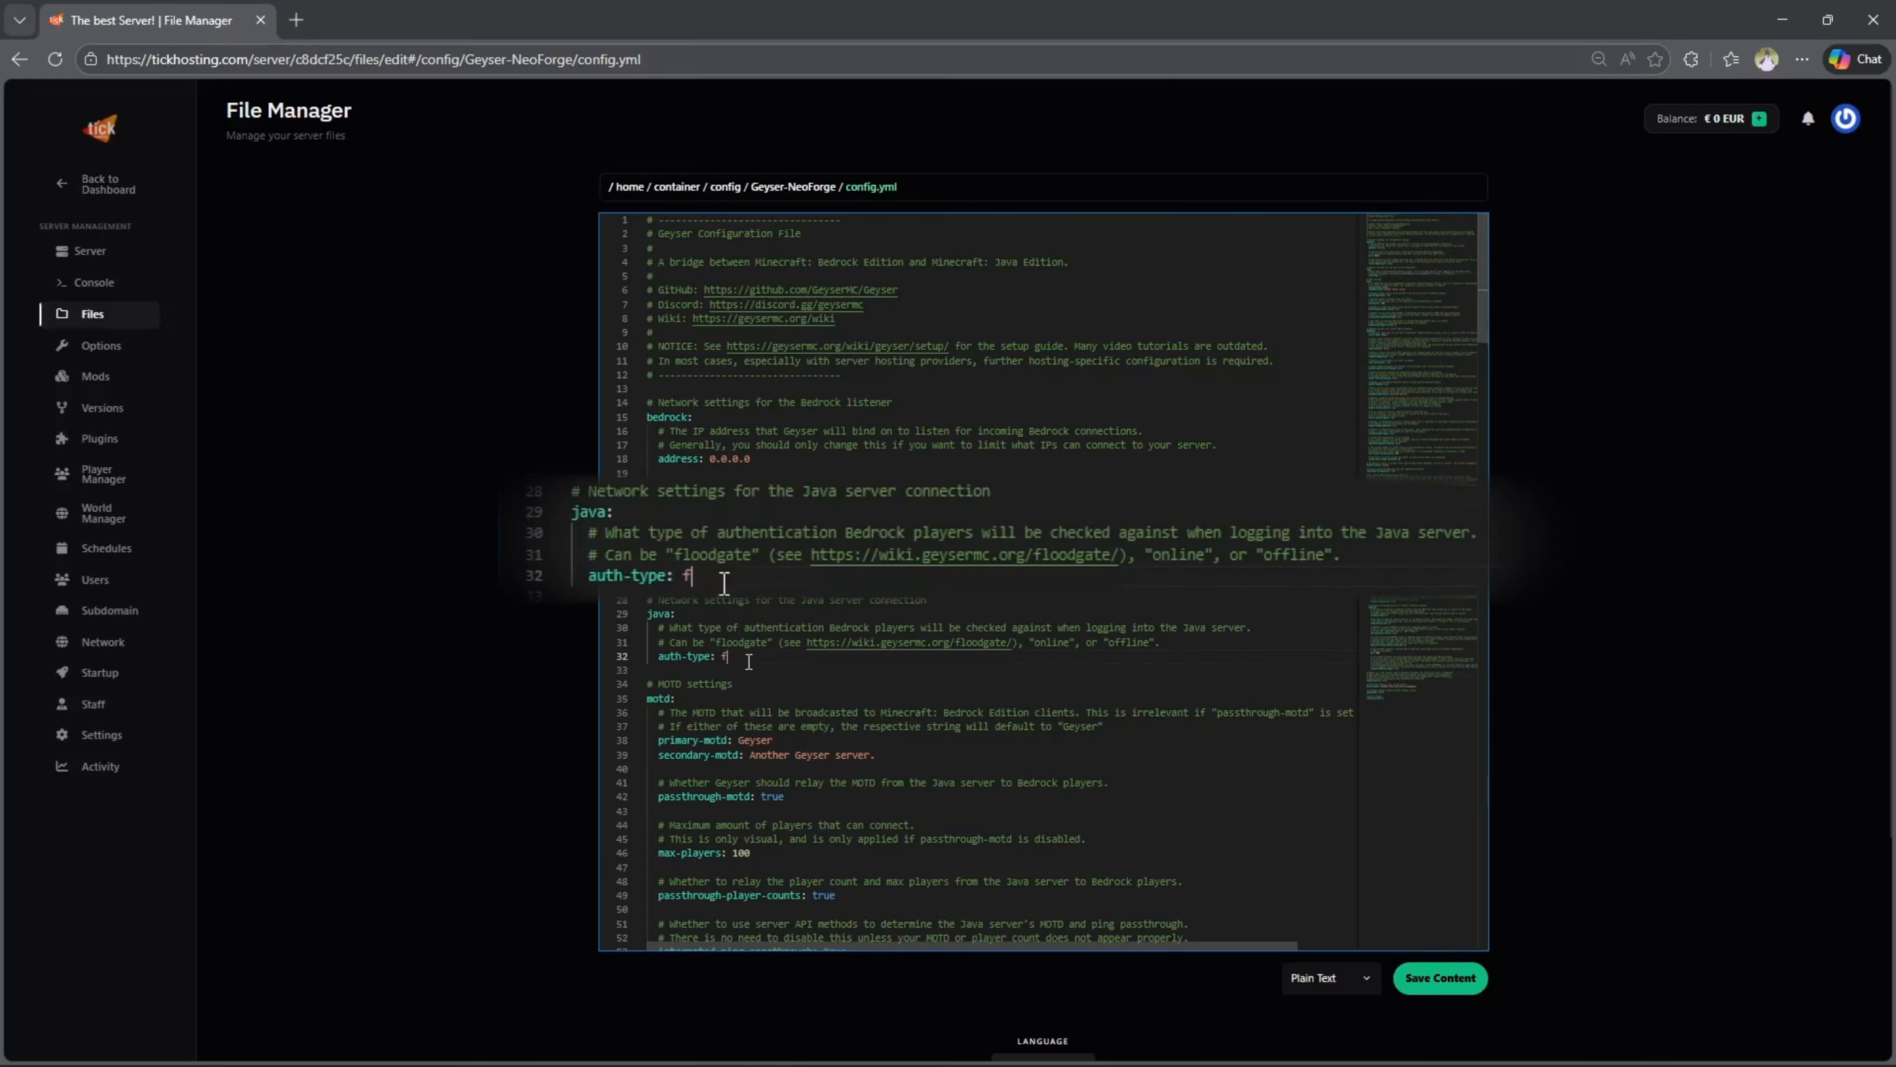
type("te")
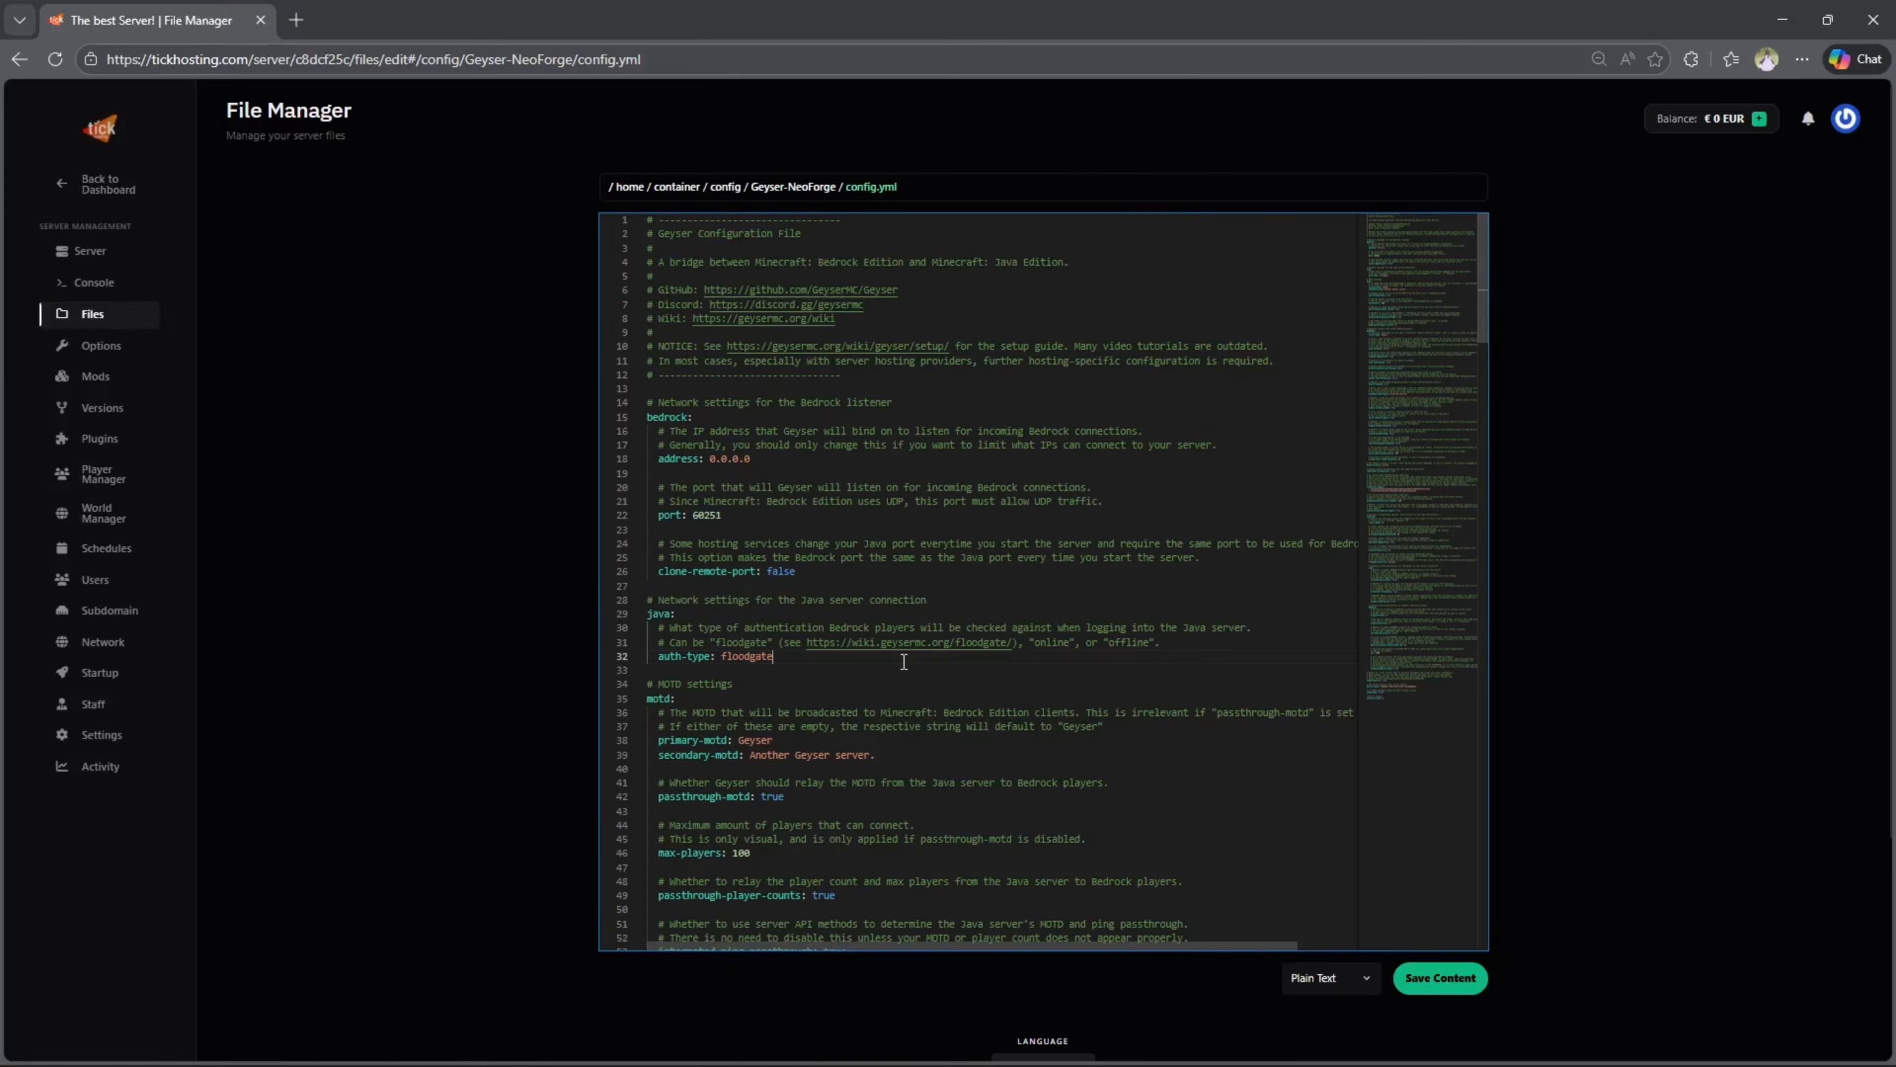
left_click(1452, 988)
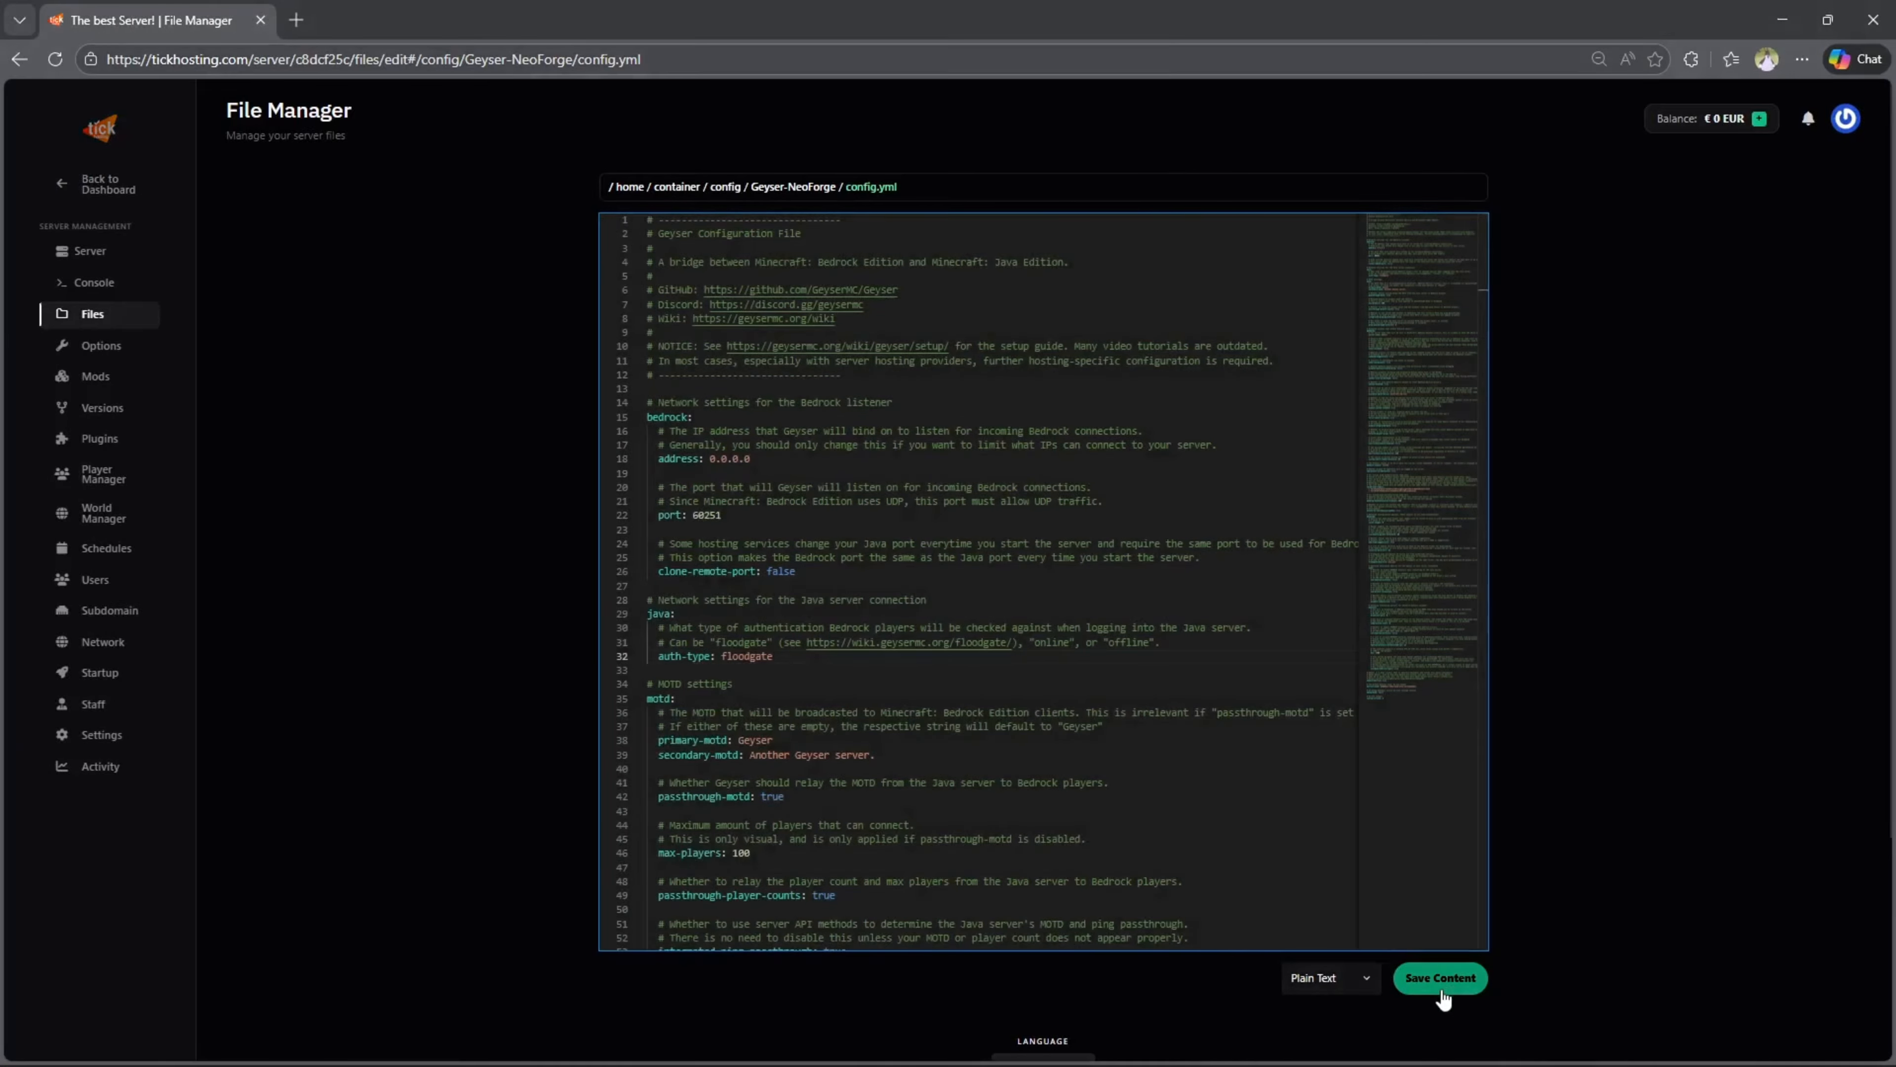
Return to the server overview and start the server
left_click(88, 251)
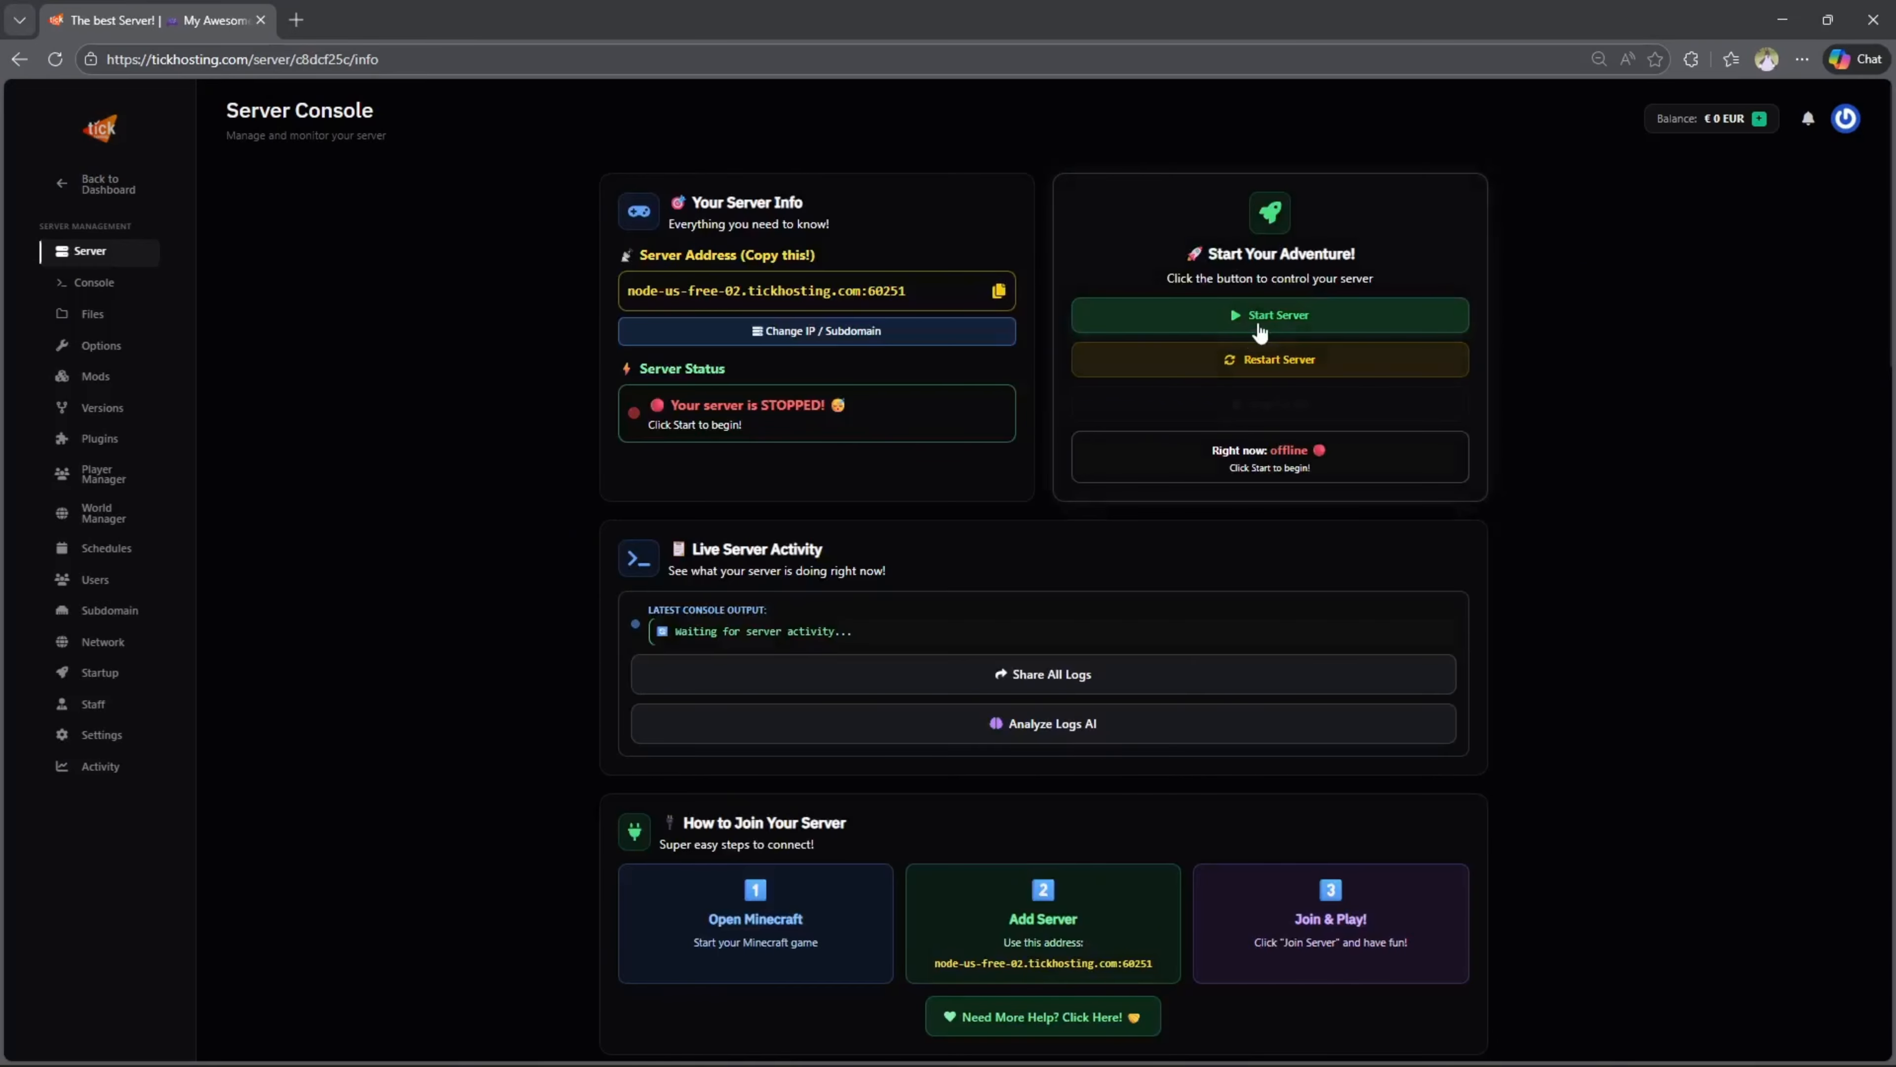
left_click(1275, 315)
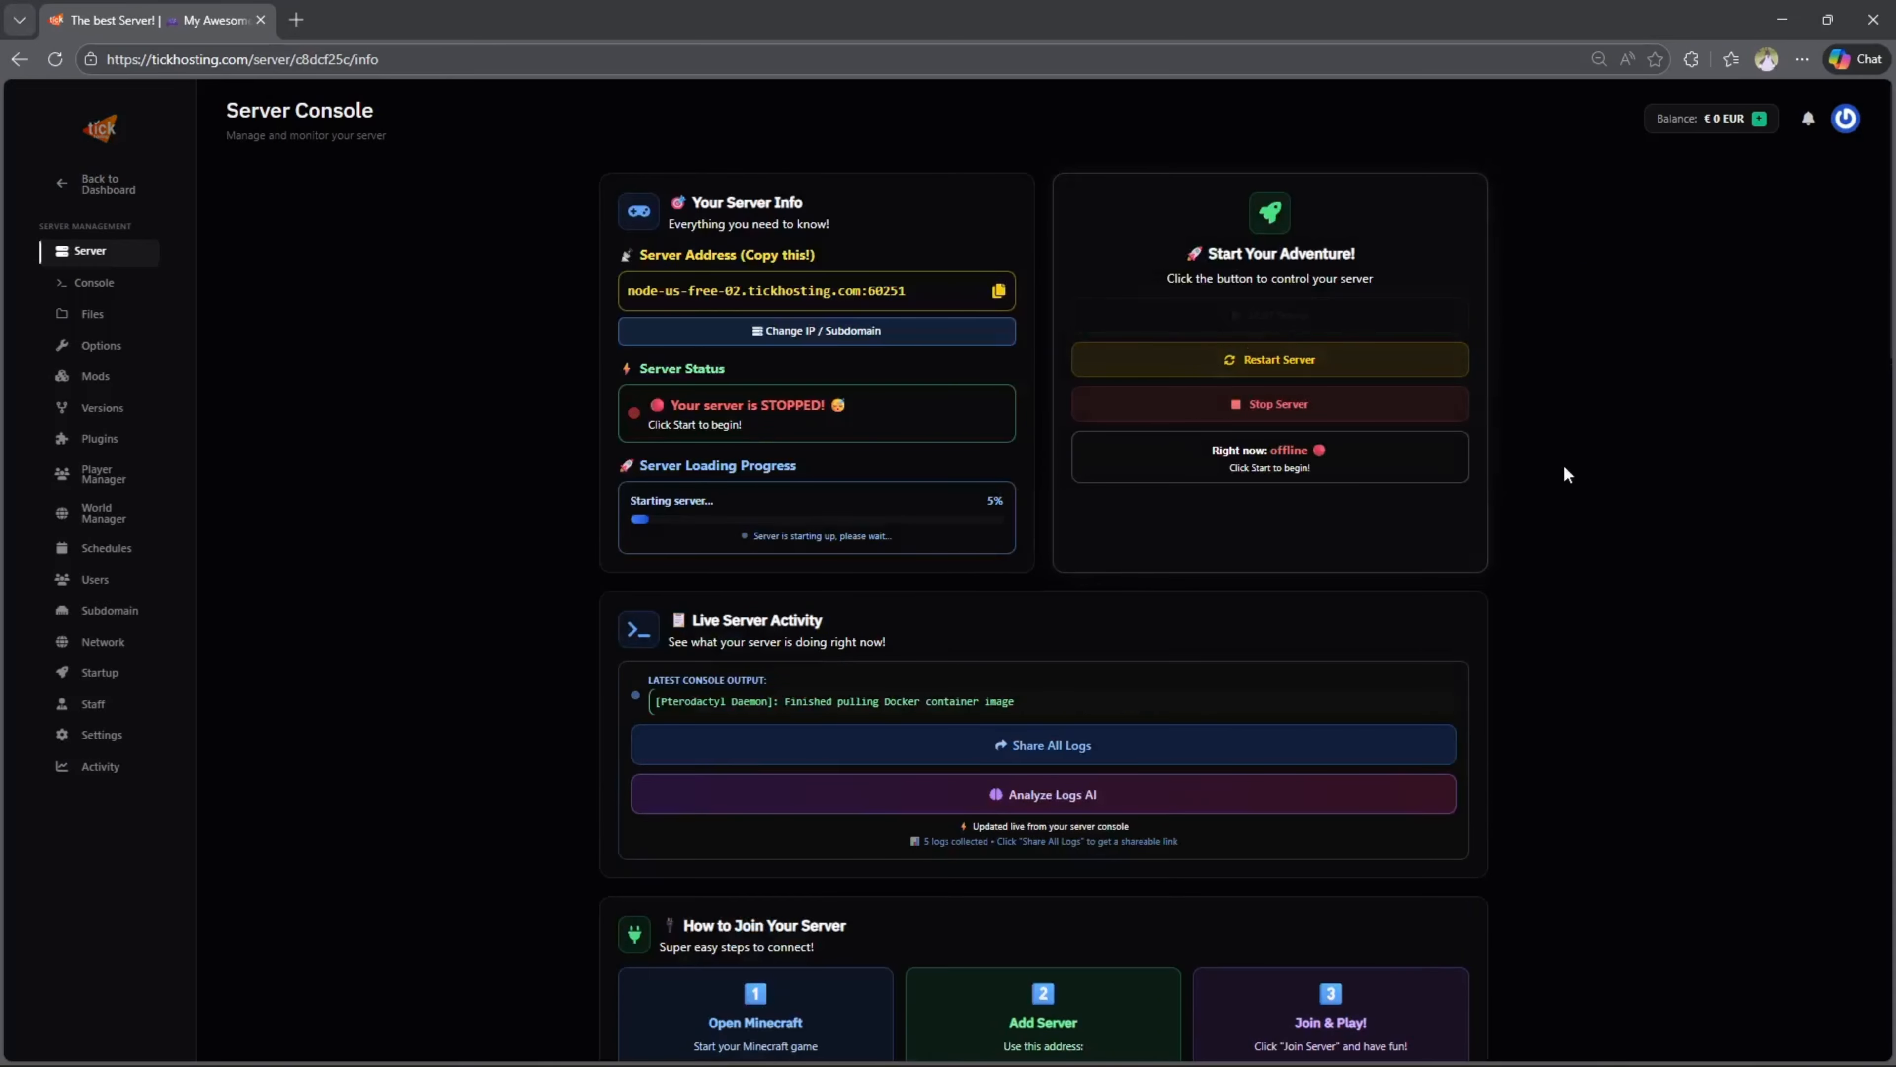